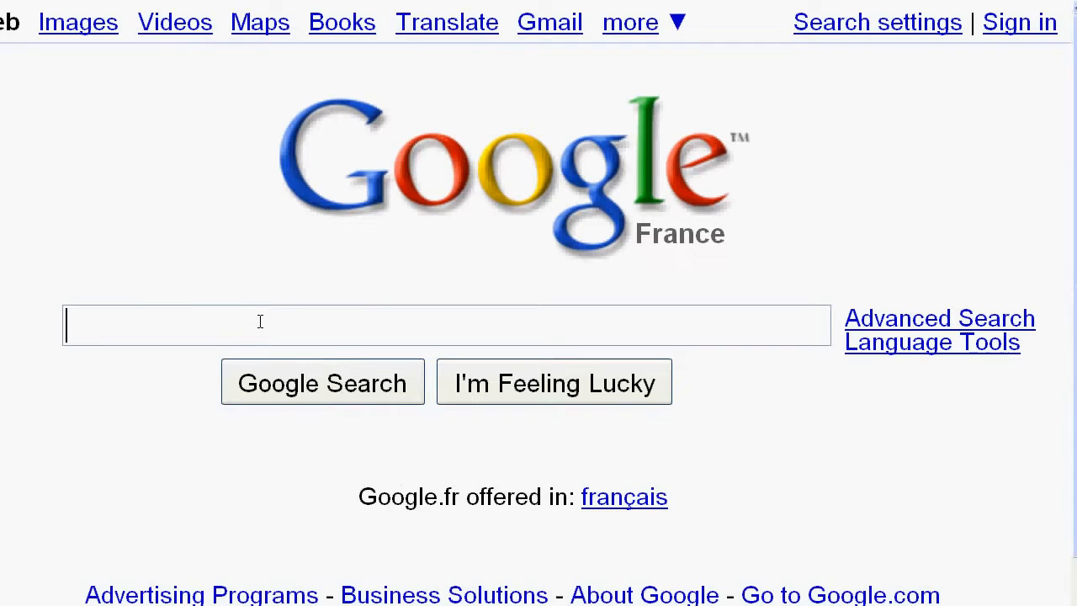
Step: Search the web for "statplanet" and open the StatPlanet Interactive Data Visualization and Mapping site
{"action": "type", "text": "statplanet"}
{"action": "key", "text": "Return"}
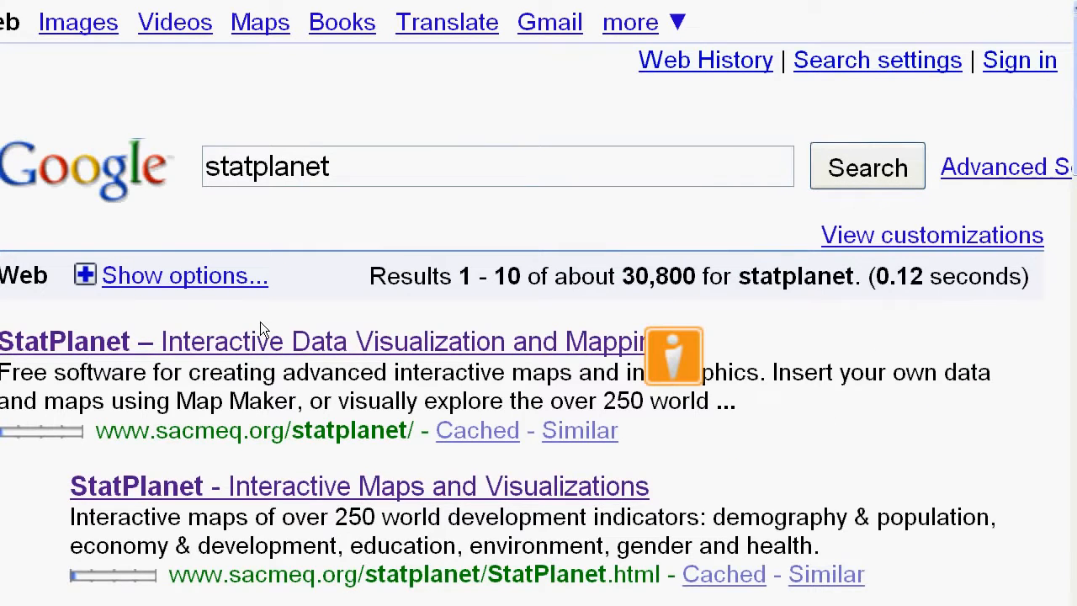
{"action": "left_click", "coordinate": [294, 355]}
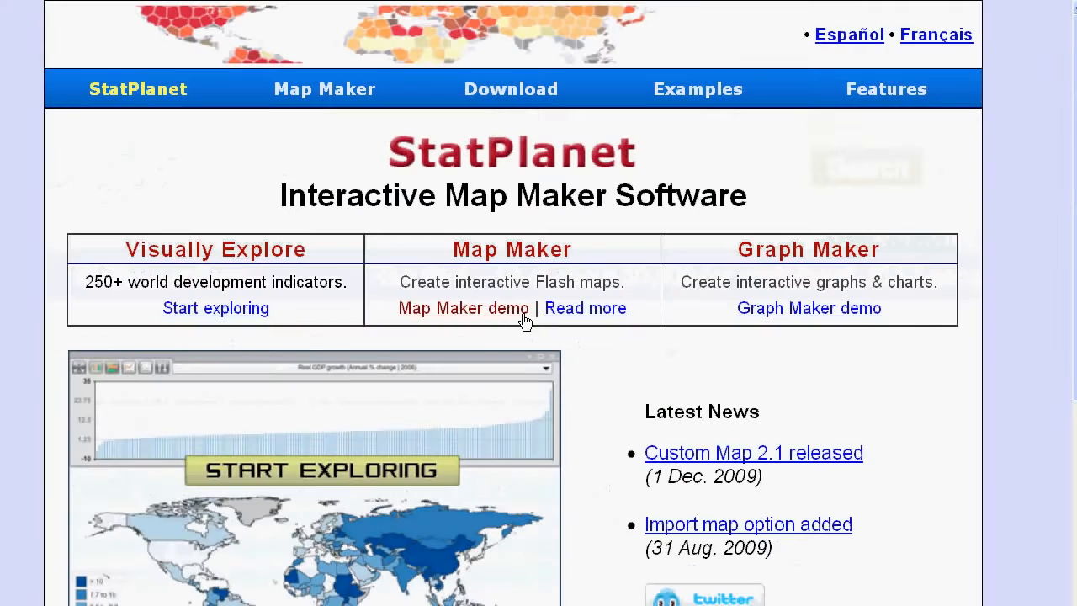
Step: Go to the StatPlanet site's download page and download and open the Map Maker v 2.1 ZIP archive
{"action": "mouse_move", "coordinate": [497, 55]}
{"action": "left_mouse_down"}
{"action": "mouse_move", "coordinate": [468, 65]}
{"action": "mouse_move", "coordinate": [539, 121]}
{"action": "mouse_move", "coordinate": [552, 75]}
{"action": "mouse_move", "coordinate": [485, 63]}
{"action": "left_mouse_up"}
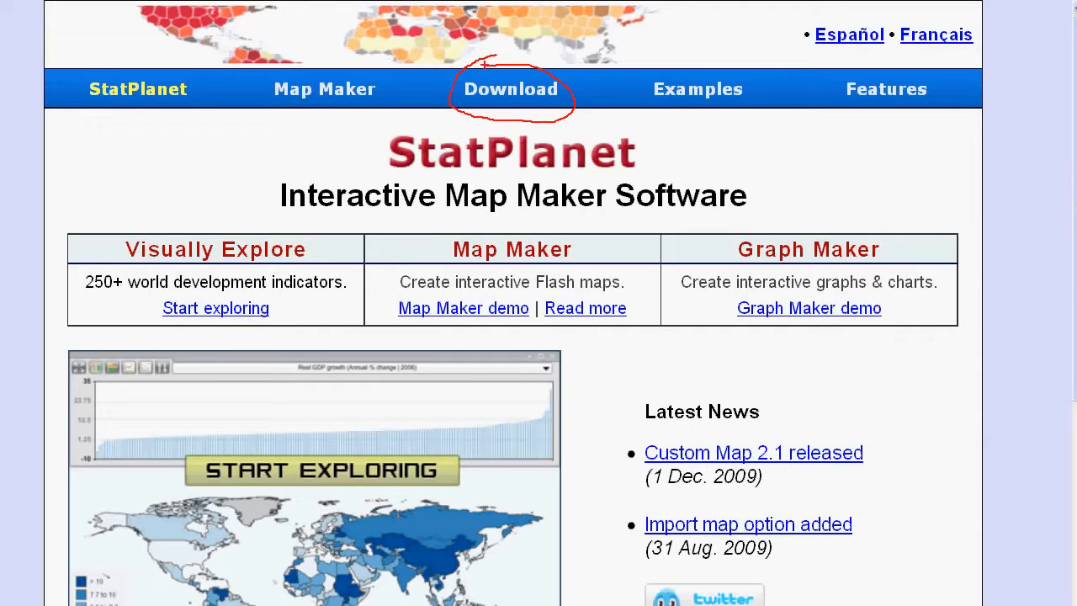
{"action": "left_click", "coordinate": [517, 96]}
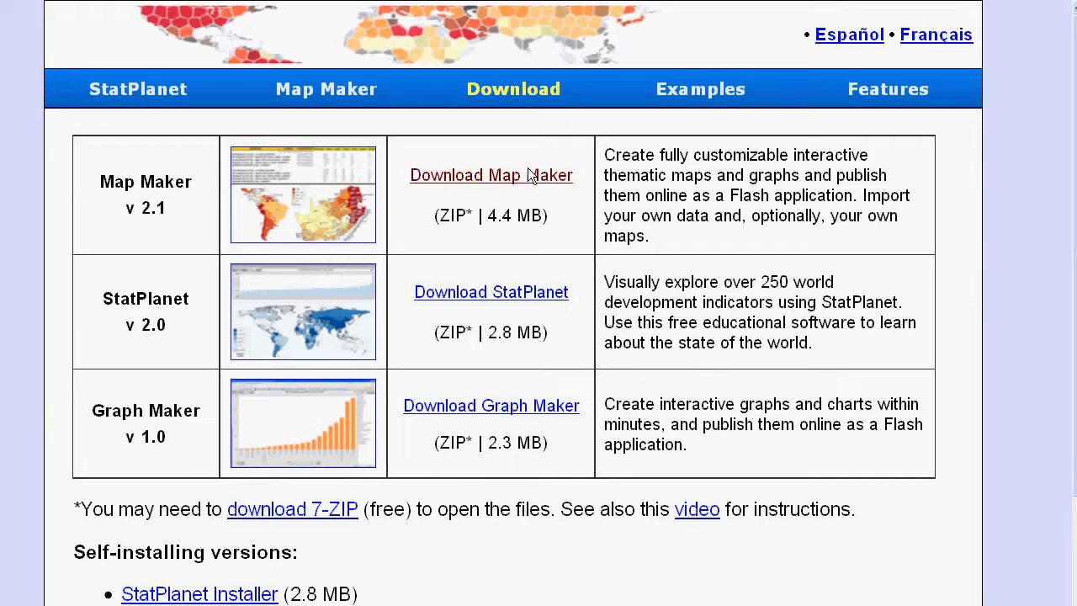
{"action": "key", "text": "ctrl+plus"}
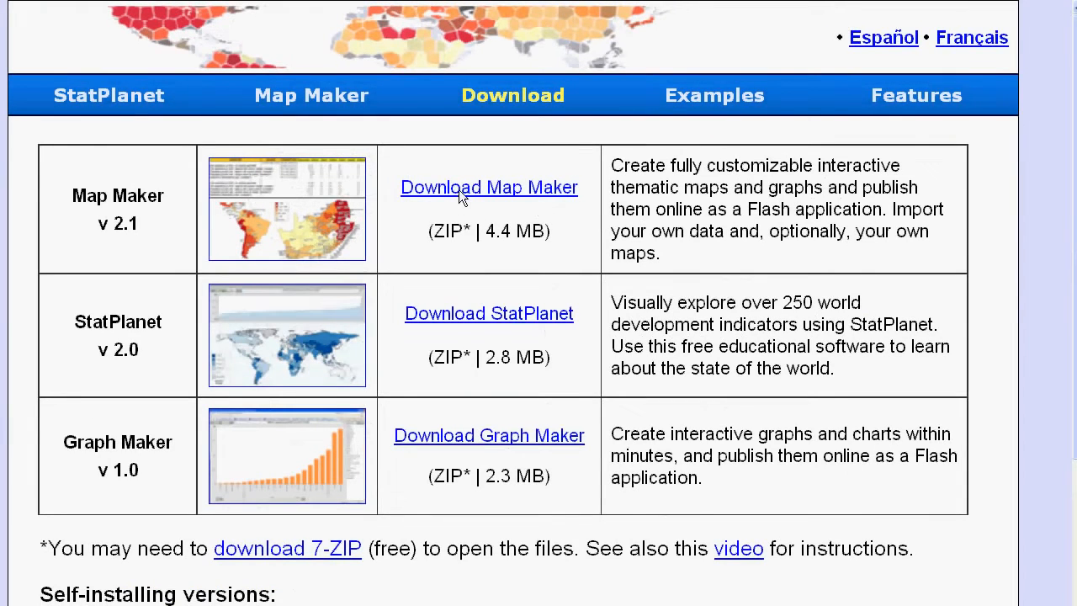
{"action": "mouse_move", "coordinate": [442, 162]}
{"action": "left_mouse_down"}
{"action": "mouse_move", "coordinate": [368, 168]}
{"action": "mouse_move", "coordinate": [495, 202]}
{"action": "mouse_move", "coordinate": [591, 179]}
{"action": "mouse_move", "coordinate": [433, 167]}
{"action": "left_mouse_up"}
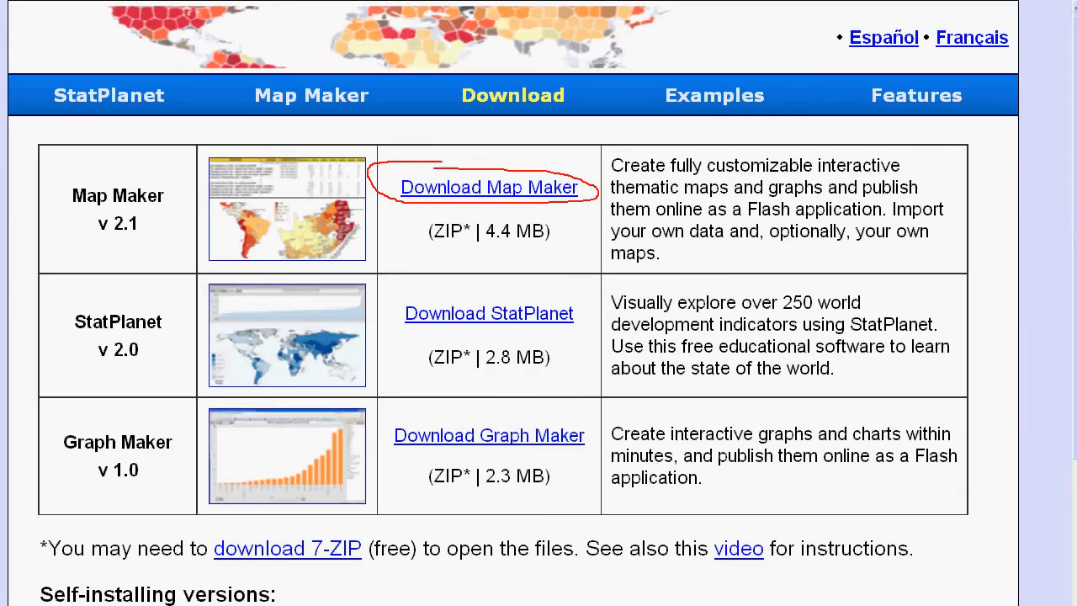
{"action": "left_click", "coordinate": [446, 188]}
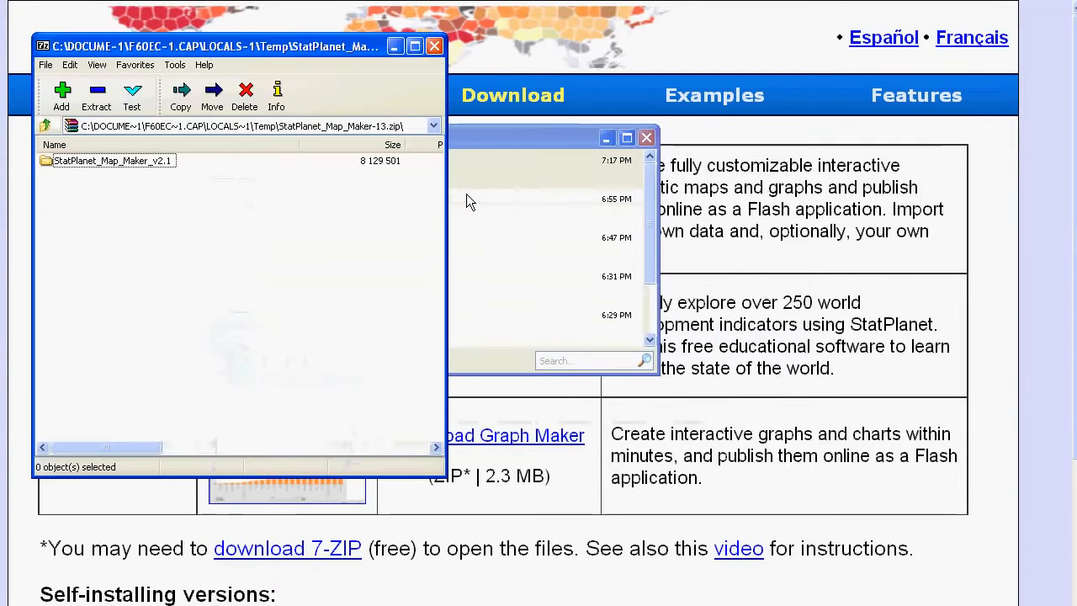
Step: Extract the StatPlanet_Map_Maker_v2.1 folder from the archive into the desktop's Interactive-map folder and close the archive
{"action": "left_click", "coordinate": [114, 164]}
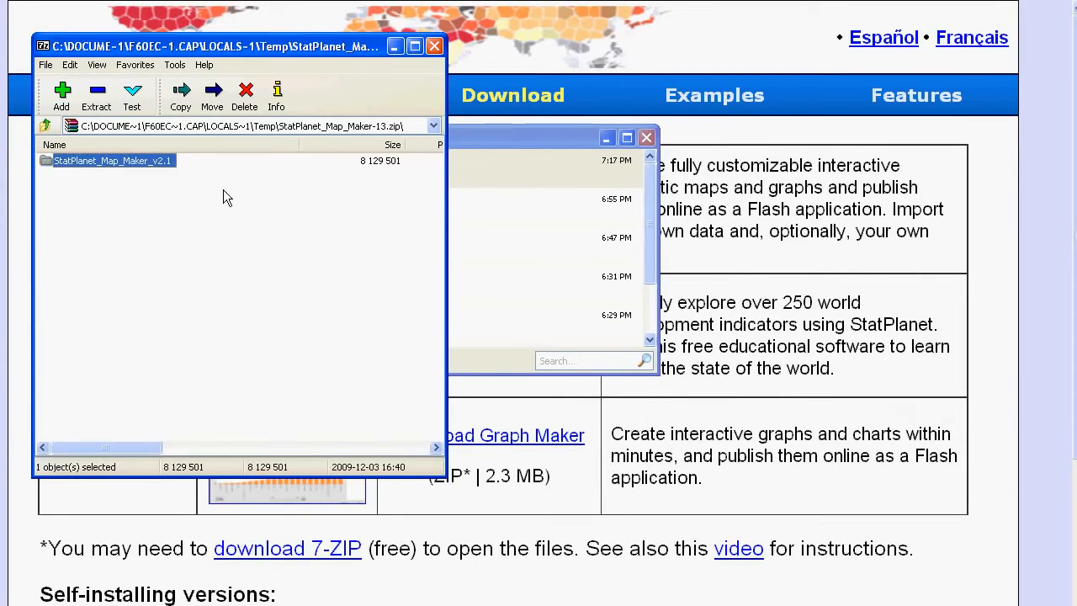
{"action": "left_click_drag", "start_coordinate": [230, 52], "coordinate": [177, 52]}
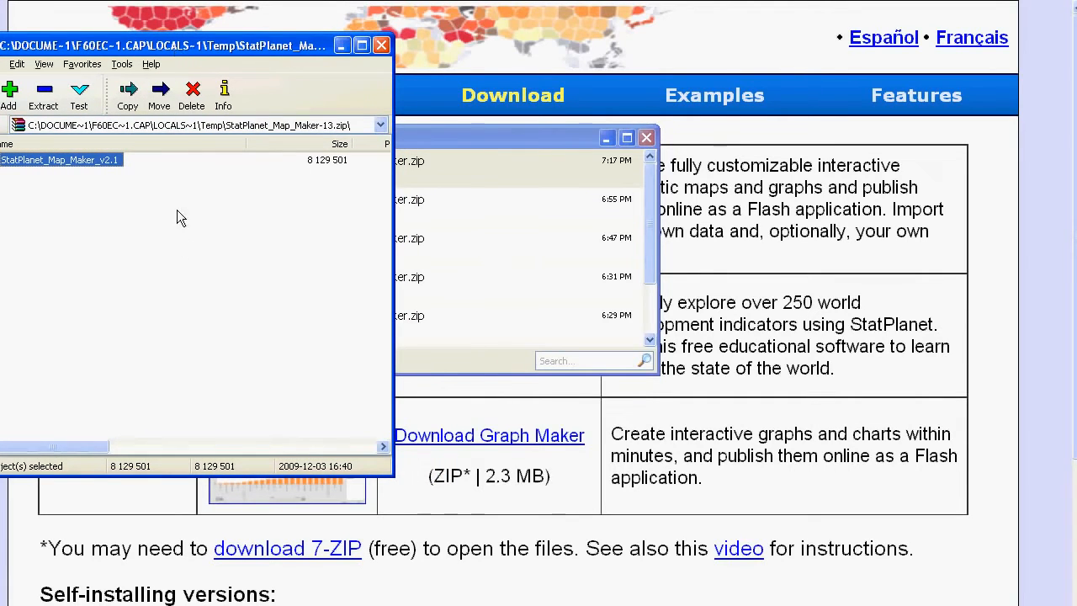
{"action": "key", "text": "alt+Tab"}
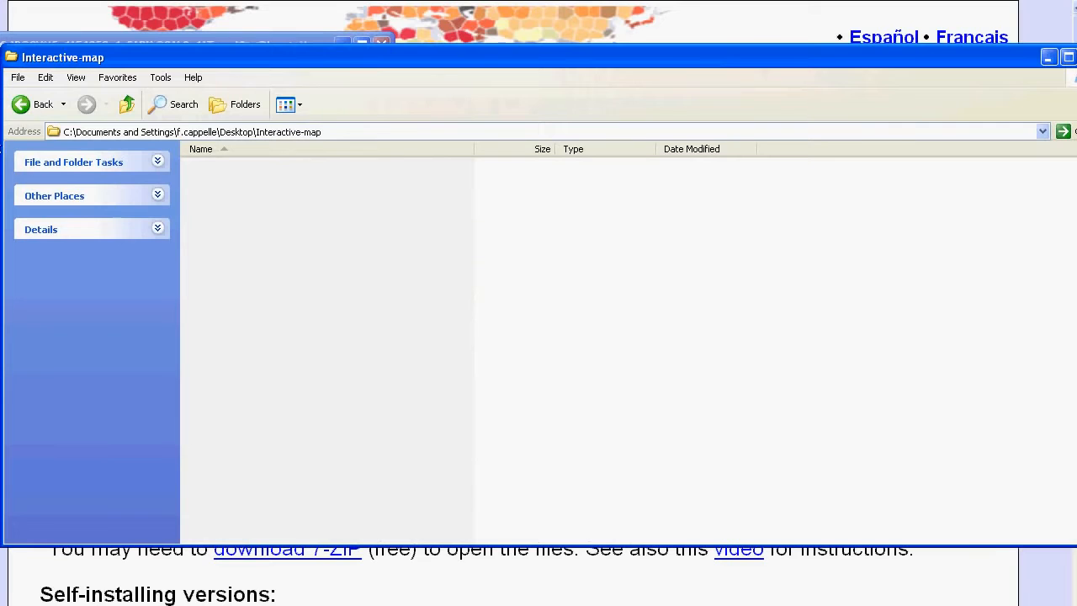
{"action": "left_click_drag", "start_coordinate": [3, 137], "coordinate": [469, 137]}
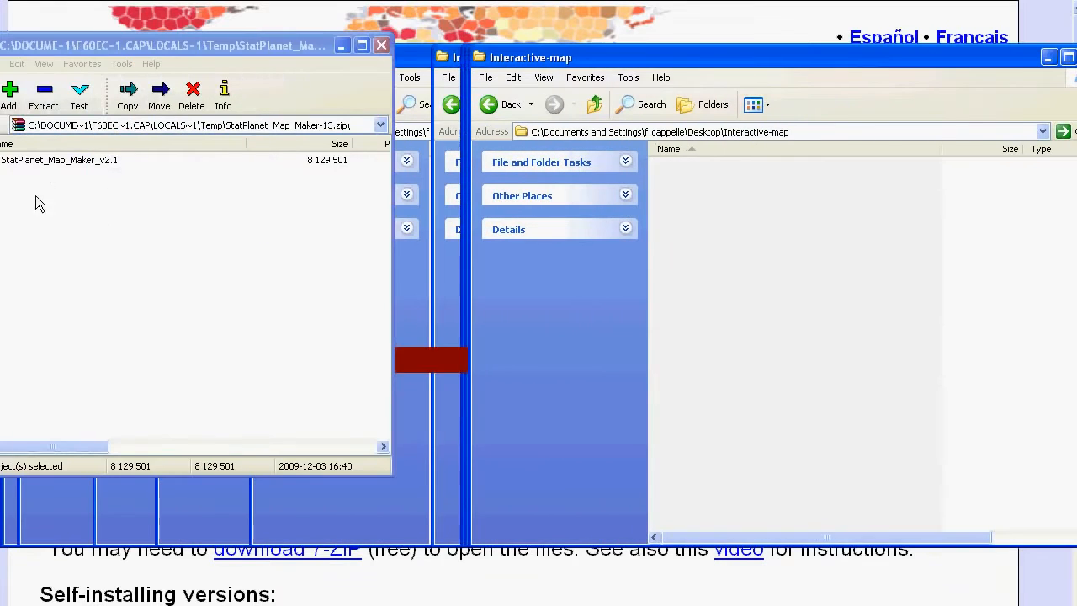
{"action": "left_click", "coordinate": [41, 162]}
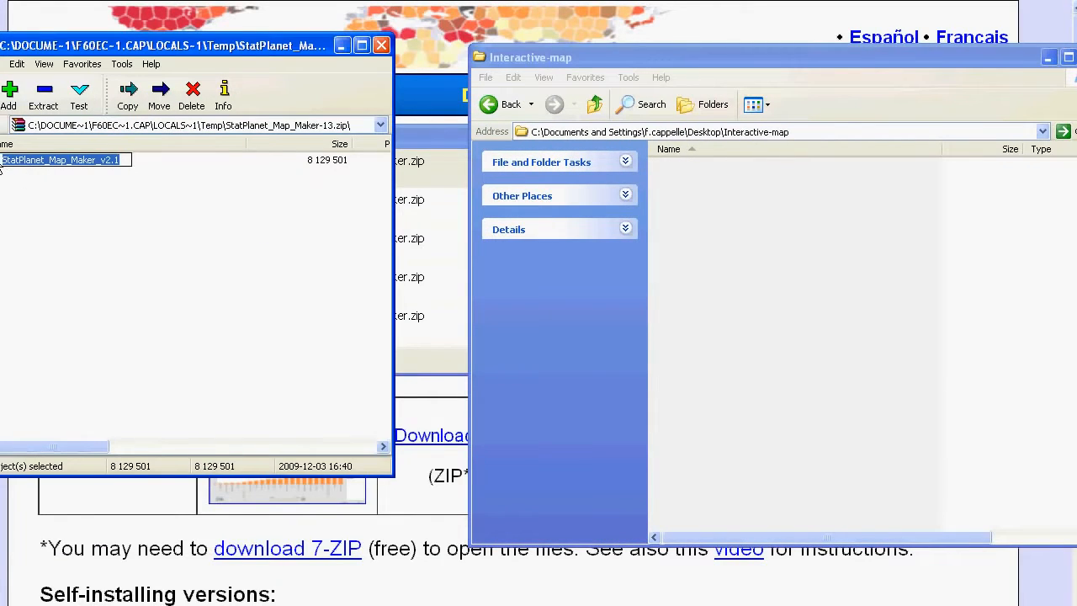
{"action": "left_click_drag", "start_coordinate": [35, 166], "coordinate": [804, 233]}
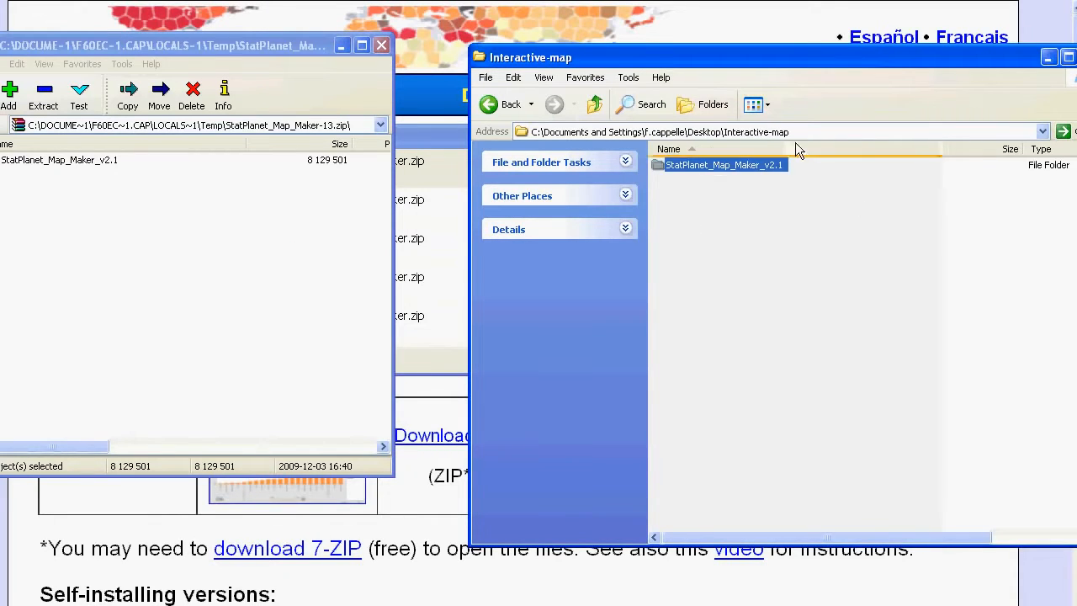
{"action": "left_click", "coordinate": [381, 45]}
Step: Widen and reposition the Interactive-map folder window, and open the StatPlanet_Map_Maker_v2.1 folder
{"action": "left_click_drag", "start_coordinate": [470, 86], "coordinate": [4, 100]}
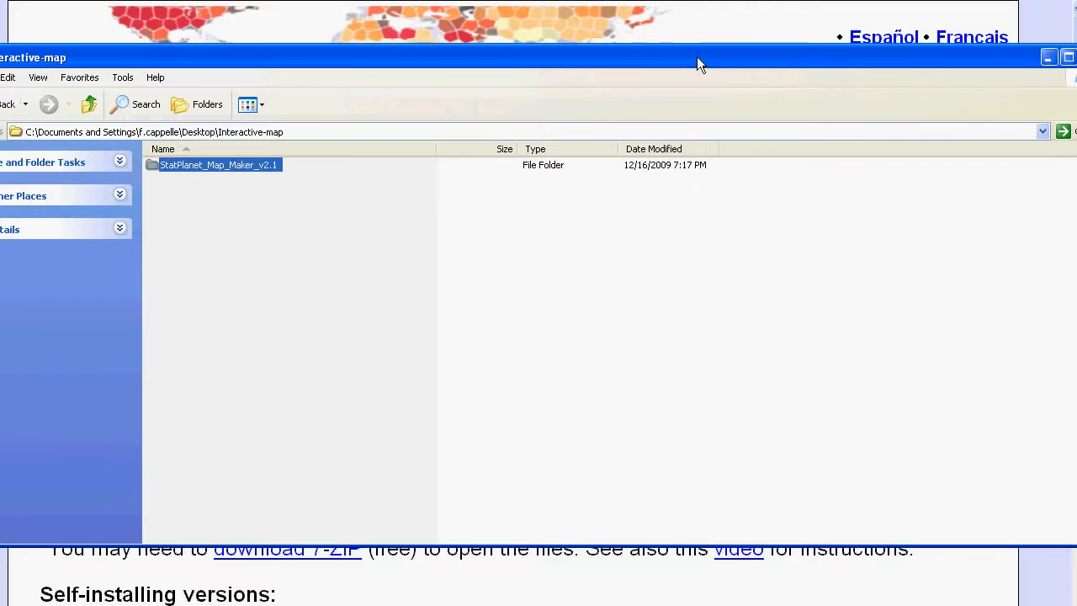
{"action": "left_click_drag", "start_coordinate": [697, 56], "coordinate": [681, 54]}
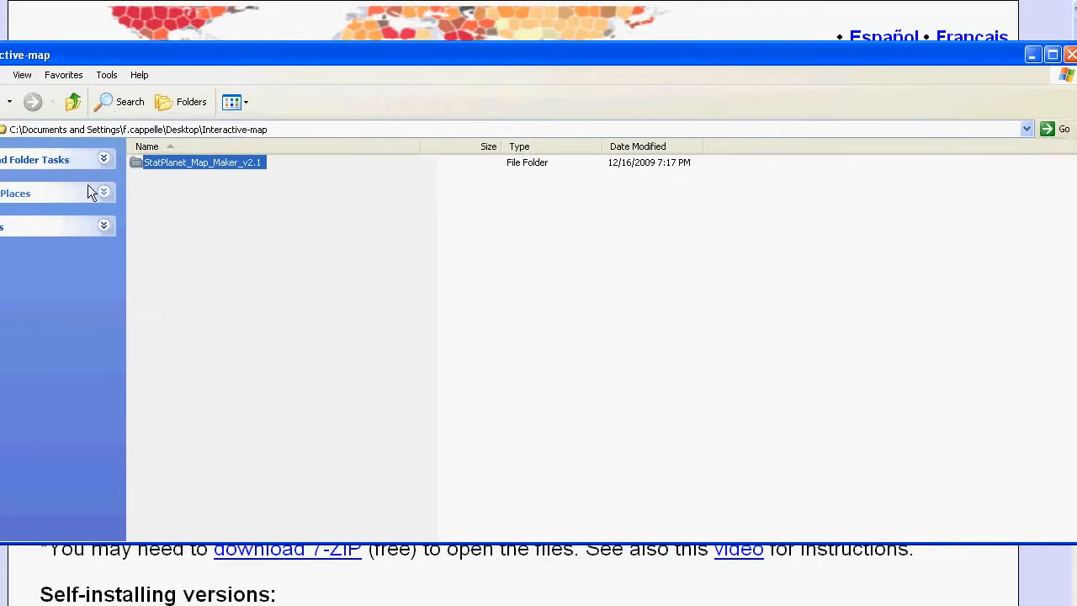
{"action": "double_click", "coordinate": [184, 166]}
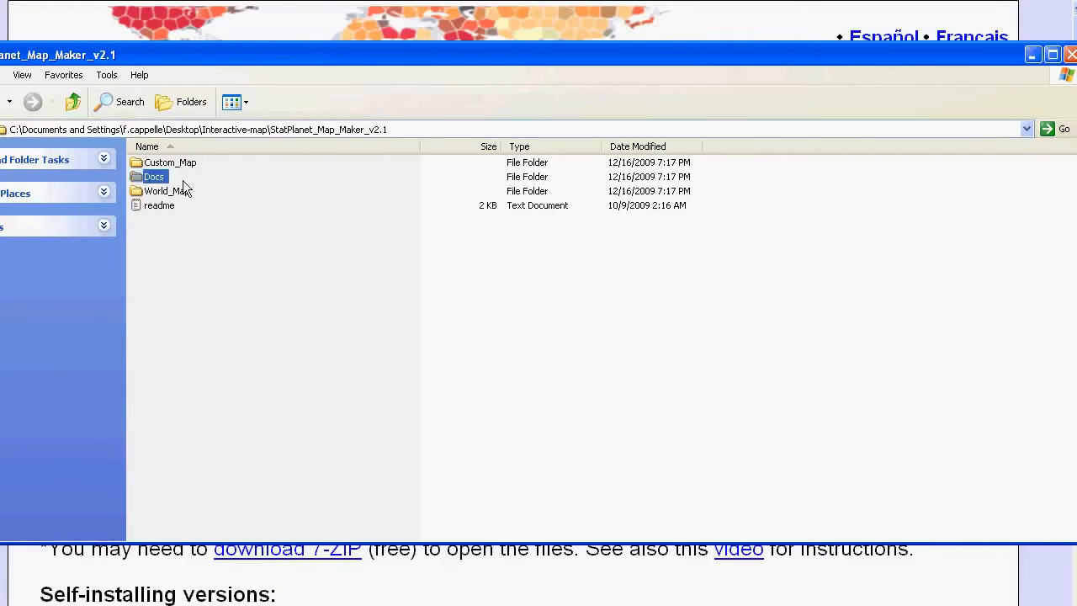
Step: Check the contents of the Map Maker subfolders and open the World_Map folder
{"action": "mouse_move", "coordinate": [183, 181]}
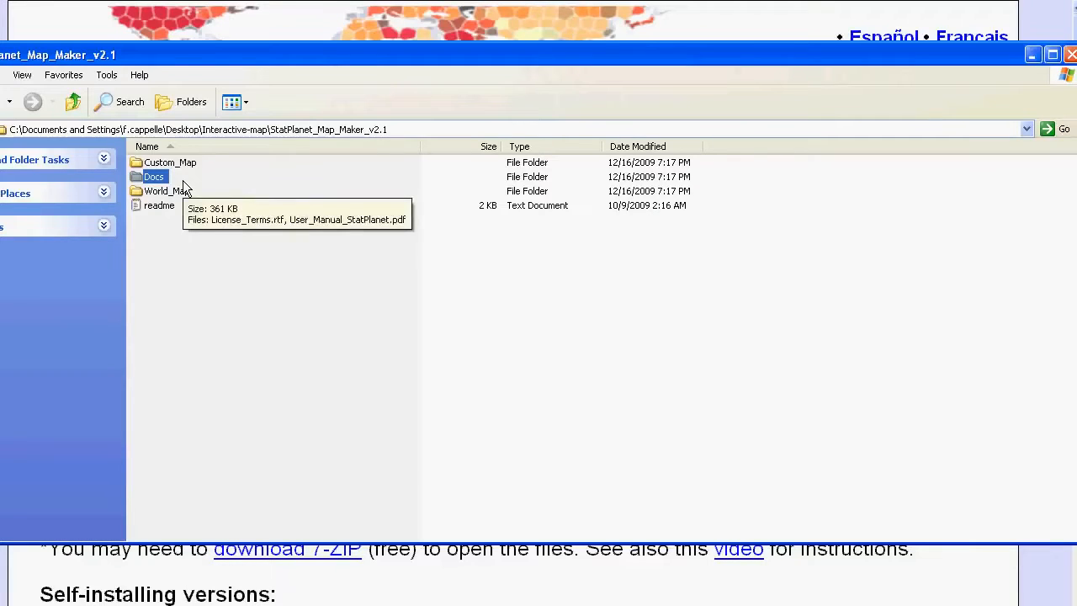
{"action": "left_click", "coordinate": [139, 165]}
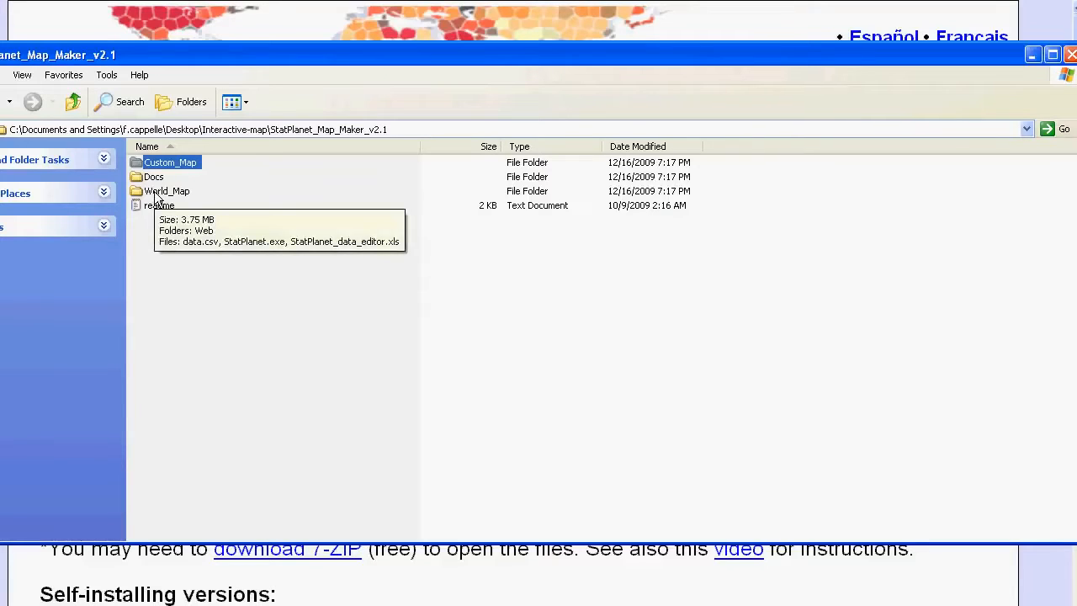
{"action": "left_click", "coordinate": [155, 197]}
{"action": "mouse_move", "coordinate": [343, 196]}
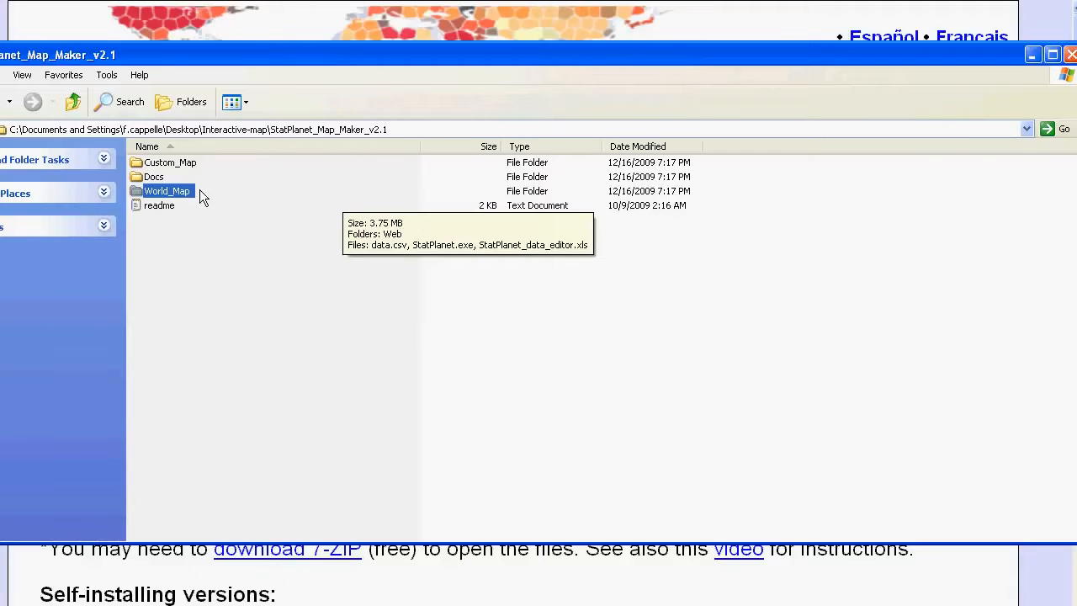
{"action": "double_click", "coordinate": [179, 197]}
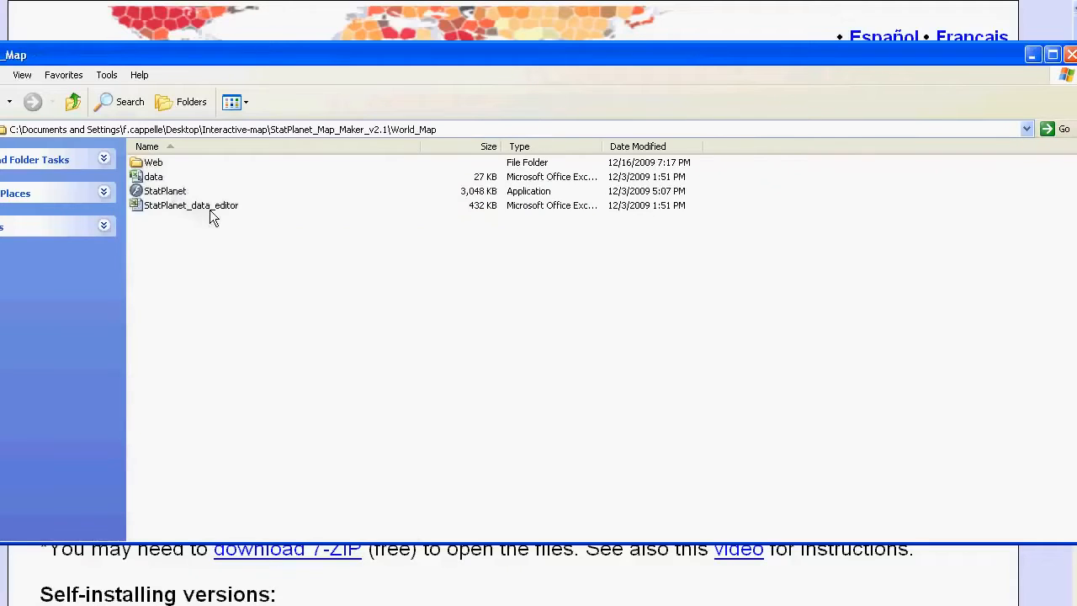
Step: Open the StatPlanet_data_editor workbook from the World_Map folder in Excel
{"action": "mouse_move", "coordinate": [213, 217]}
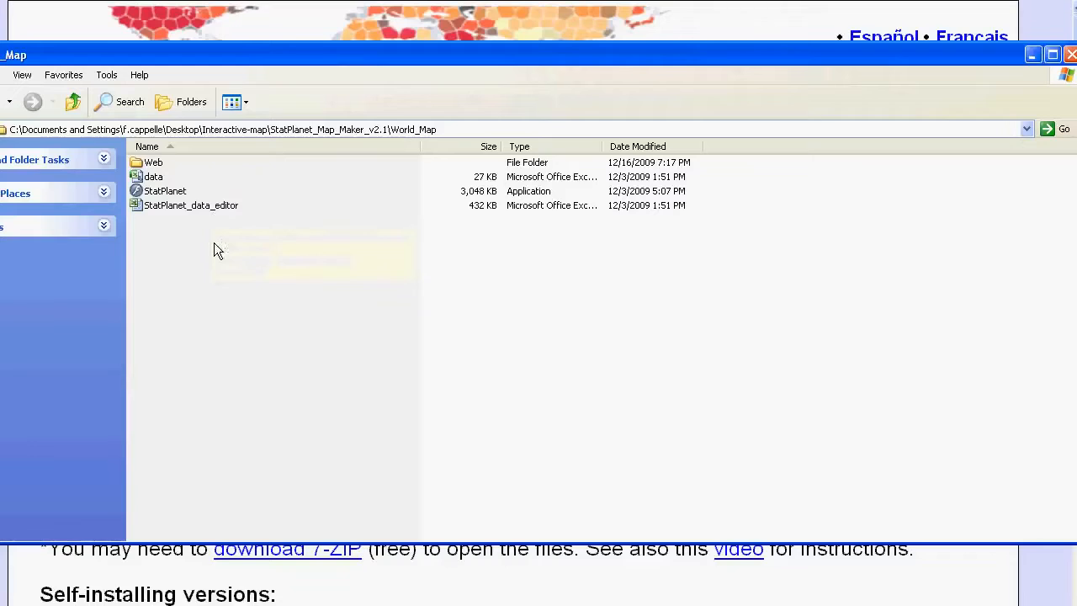
{"action": "left_click", "coordinate": [151, 178]}
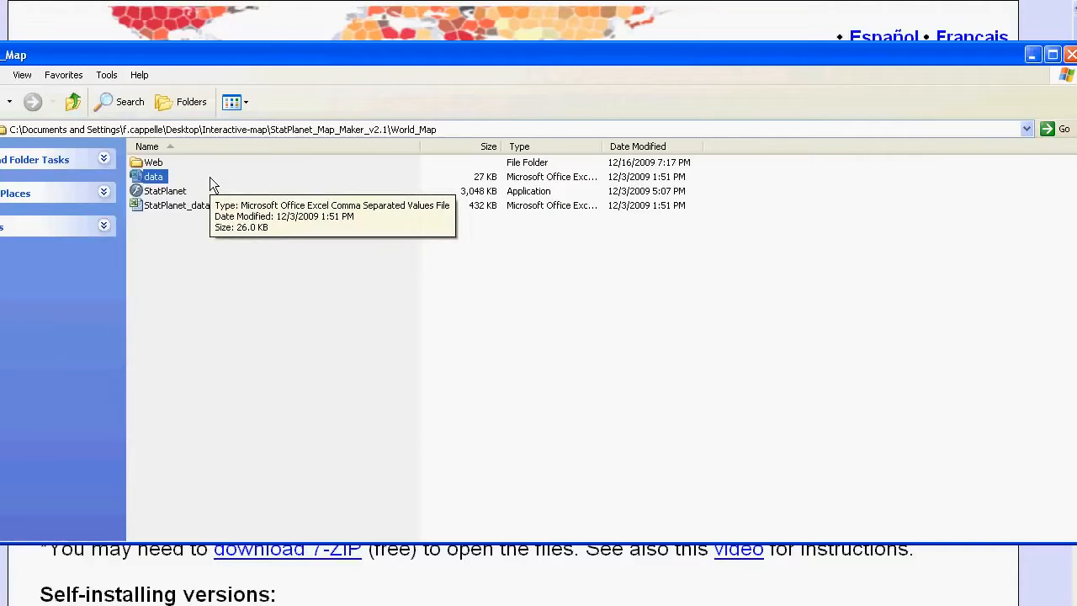
{"action": "left_click", "coordinate": [182, 207]}
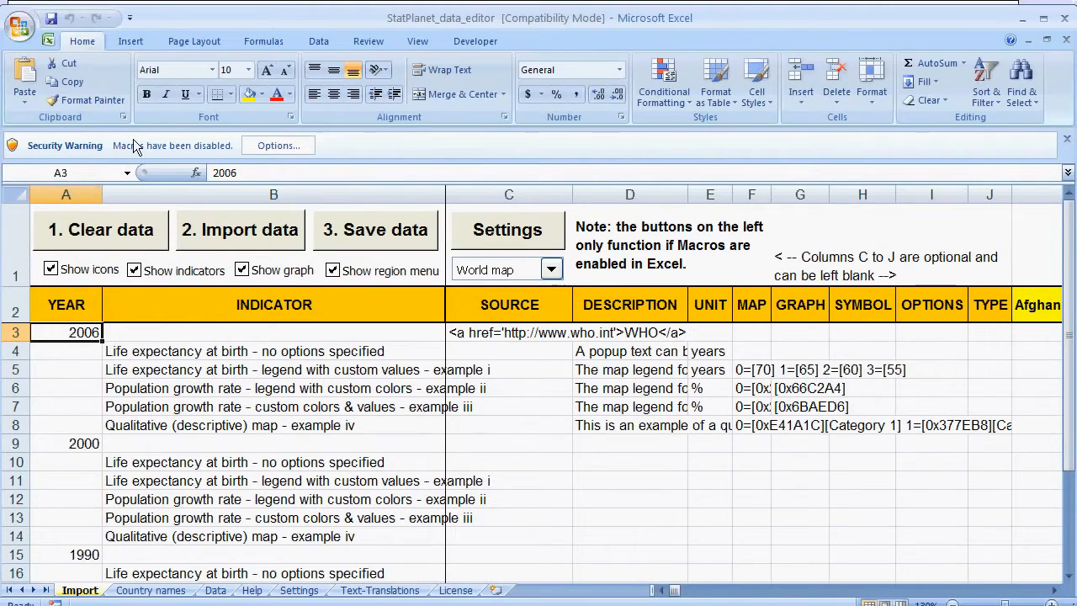
Step: Enable the blocked macro content in the StatPlanet_data_editor workbook
{"action": "mouse_move", "coordinate": [130, 138]}
{"action": "left_mouse_down"}
{"action": "mouse_move", "coordinate": [101, 138]}
{"action": "mouse_move", "coordinate": [90, 150]}
{"action": "mouse_move", "coordinate": [273, 162]}
{"action": "mouse_move", "coordinate": [335, 140]}
{"action": "mouse_move", "coordinate": [272, 130]}
{"action": "mouse_move", "coordinate": [117, 134]}
{"action": "left_mouse_up"}
{"action": "left_click", "coordinate": [267, 145]}
{"action": "left_click", "coordinate": [410, 344]}
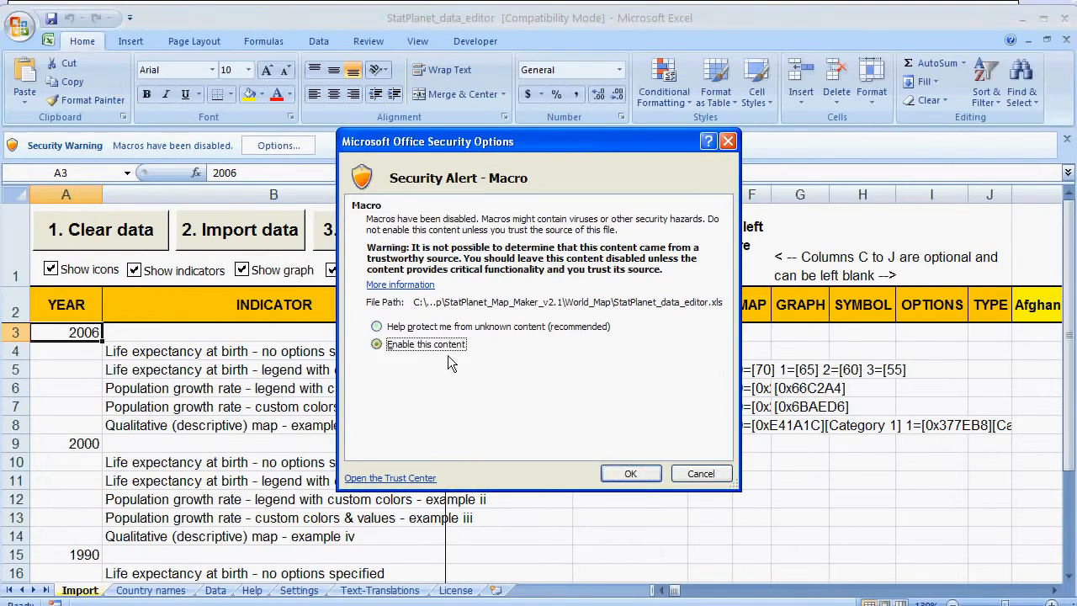
{"action": "left_click", "coordinate": [637, 472]}
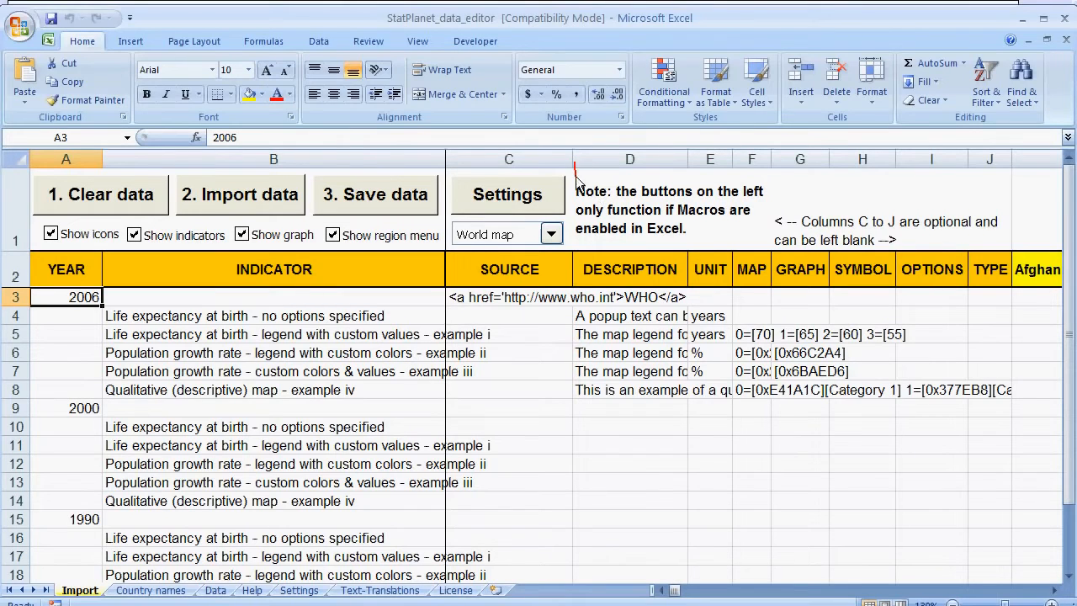
Step: Clear all the sample data from the Import sheet with the data editor's Clear data function
{"action": "mouse_move", "coordinate": [575, 164]}
{"action": "left_mouse_down"}
{"action": "mouse_move", "coordinate": [576, 220]}
{"action": "mouse_move", "coordinate": [487, 237]}
{"action": "mouse_move", "coordinate": [51, 231]}
{"action": "mouse_move", "coordinate": [20, 192]}
{"action": "mouse_move", "coordinate": [32, 174]}
{"action": "left_mouse_up"}
{"action": "mouse_move", "coordinate": [69, 168]}
{"action": "left_mouse_down"}
{"action": "mouse_move", "coordinate": [38, 220]}
{"action": "mouse_move", "coordinate": [168, 225]}
{"action": "mouse_move", "coordinate": [110, 175]}
{"action": "mouse_move", "coordinate": [163, 210]}
{"action": "left_mouse_up"}
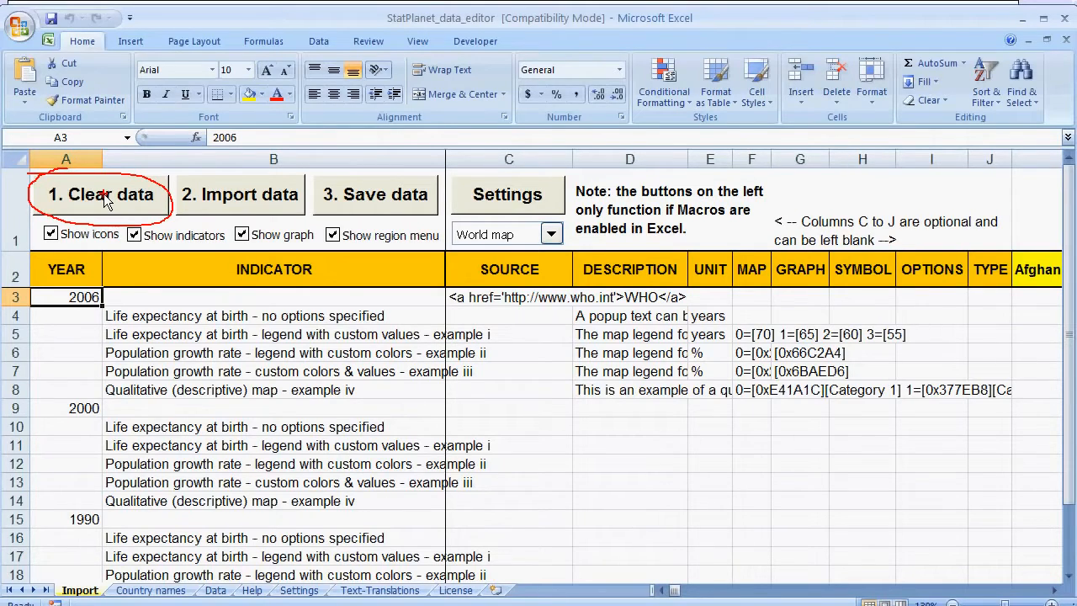
{"action": "left_click", "coordinate": [124, 195]}
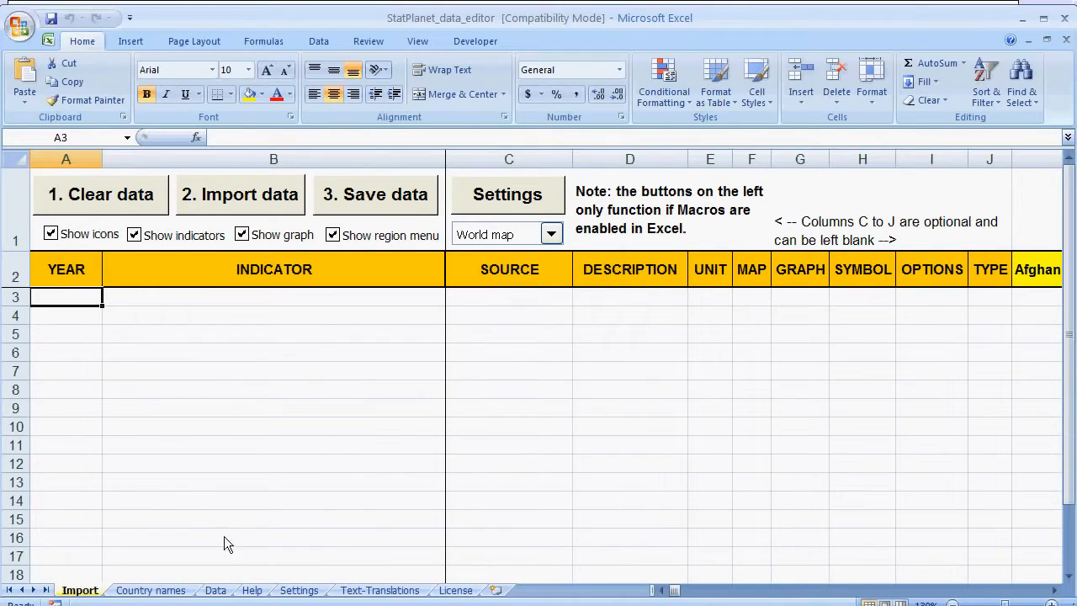
Step: Import the Expenditure health file from the WHO data folder with the data editor's Import data function
{"action": "mouse_move", "coordinate": [191, 171]}
{"action": "left_mouse_down"}
{"action": "mouse_move", "coordinate": [173, 189]}
{"action": "mouse_move", "coordinate": [241, 239]}
{"action": "mouse_move", "coordinate": [297, 173]}
{"action": "mouse_move", "coordinate": [180, 174]}
{"action": "left_mouse_up"}
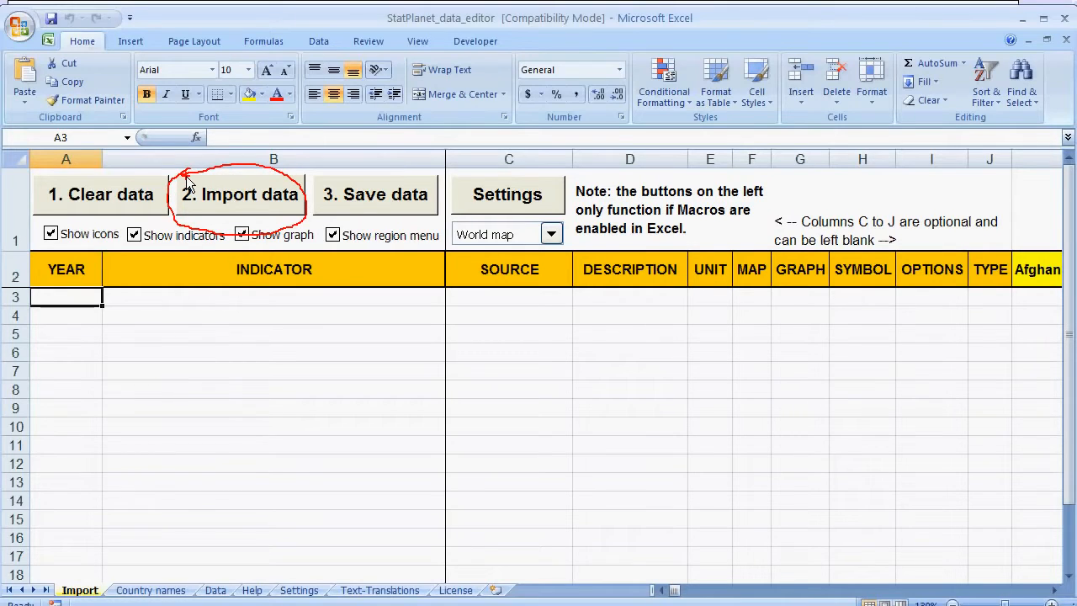
{"action": "key", "text": "Escape"}
{"action": "left_click", "coordinate": [227, 191]}
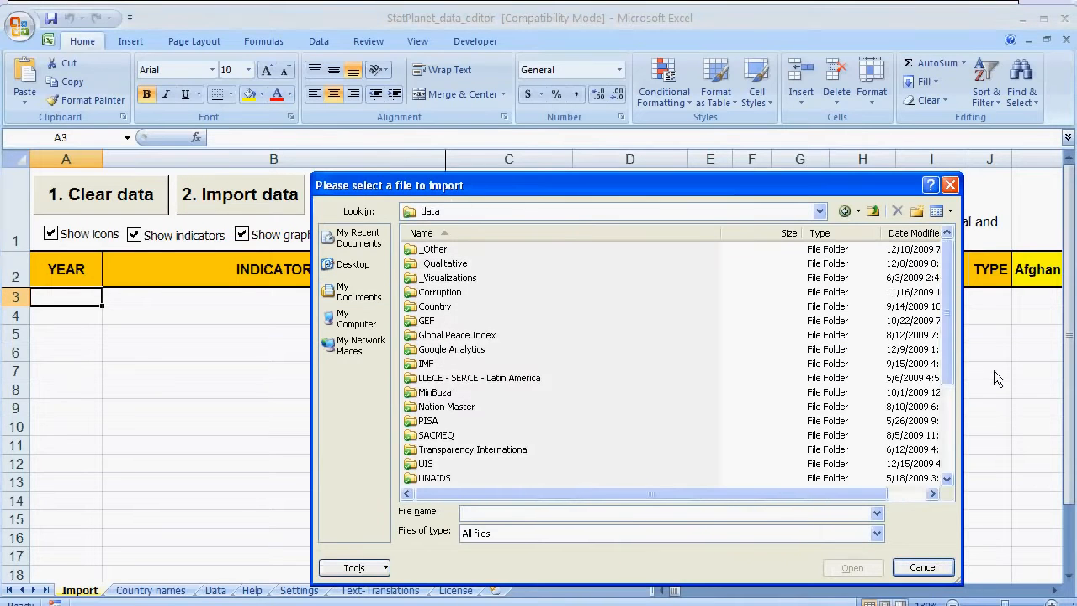
{"action": "left_click_drag", "start_coordinate": [951, 292], "coordinate": [950, 372]}
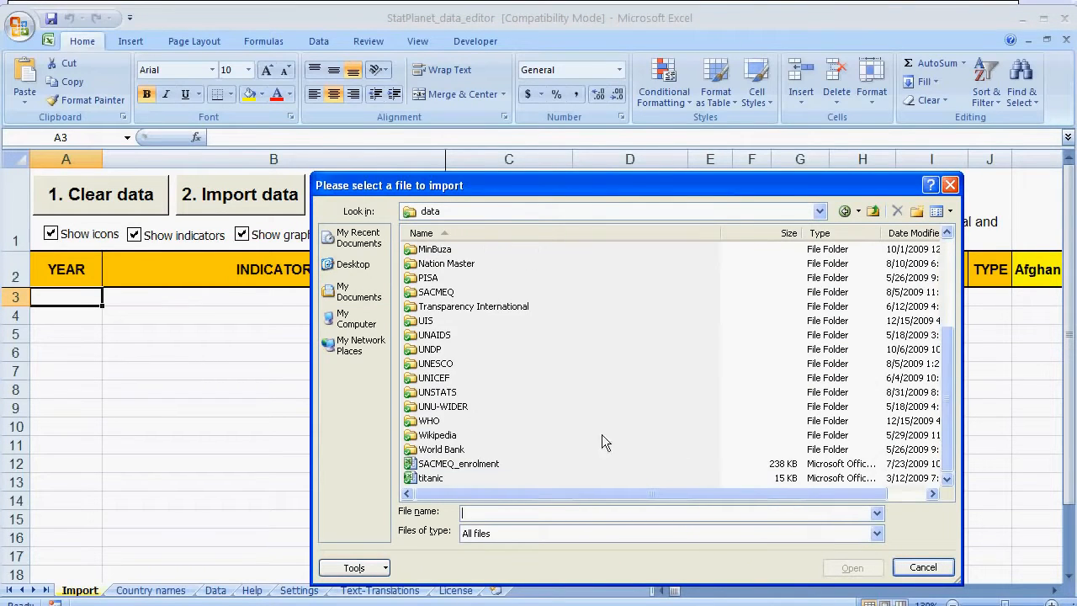
{"action": "left_click", "coordinate": [434, 422]}
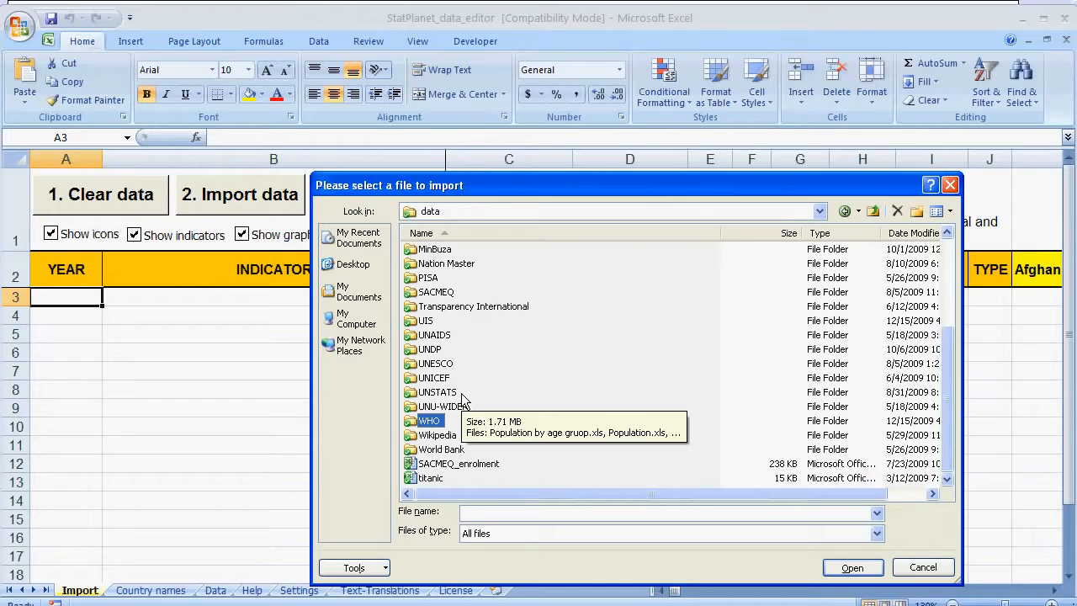
{"action": "scroll", "coordinate": [462, 399], "scroll_direction": "up", "scroll_amount": 3}
{"action": "scroll", "coordinate": [462, 399], "scroll_direction": "down", "scroll_amount": 3}
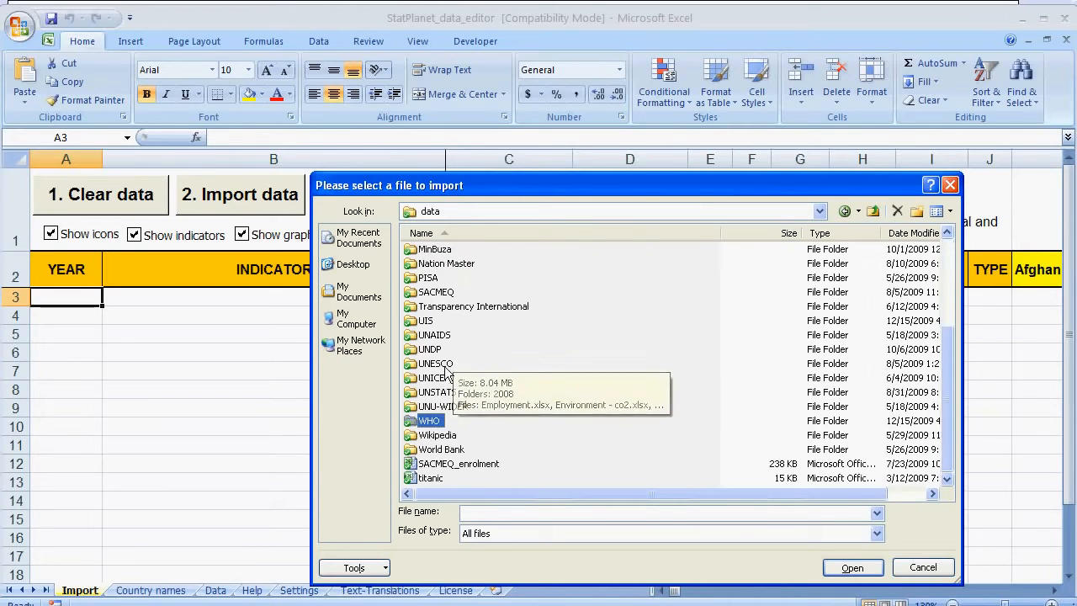
{"action": "left_click", "coordinate": [486, 421]}
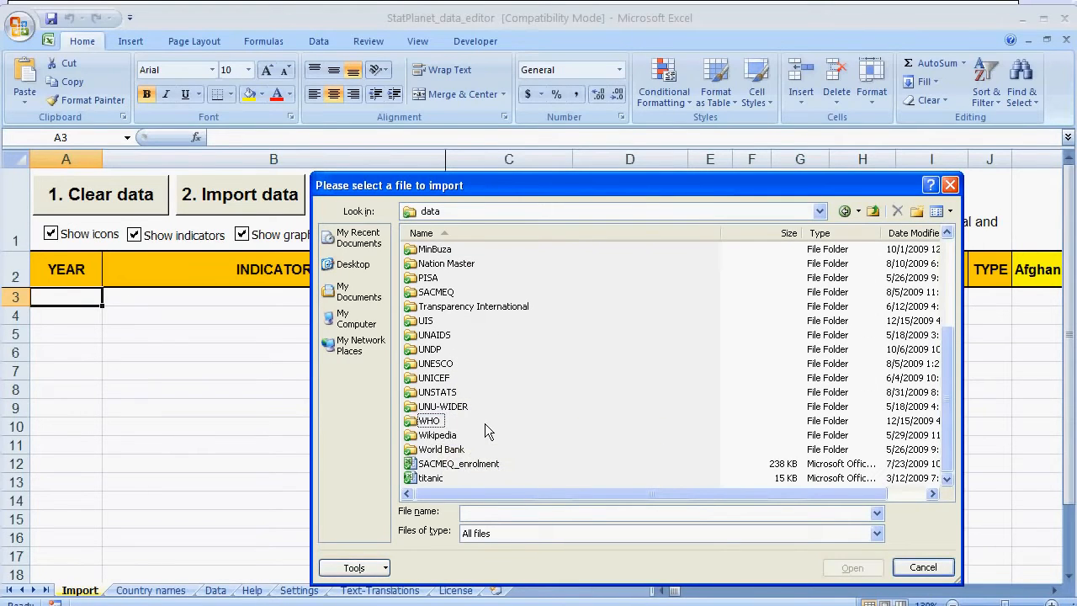
{"action": "left_click", "coordinate": [434, 421]}
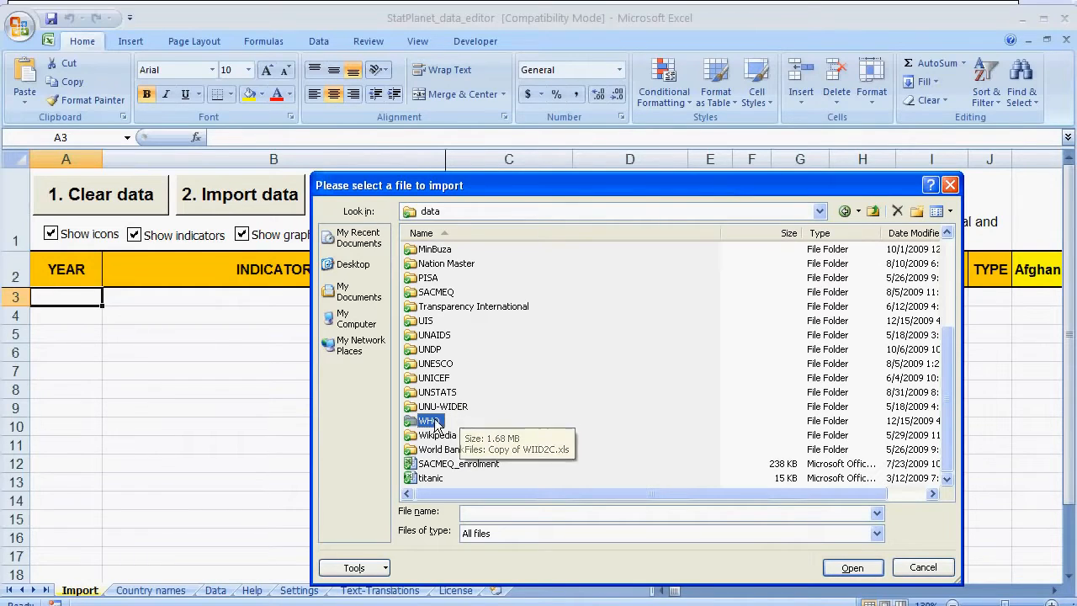
{"action": "double_click", "coordinate": [461, 416]}
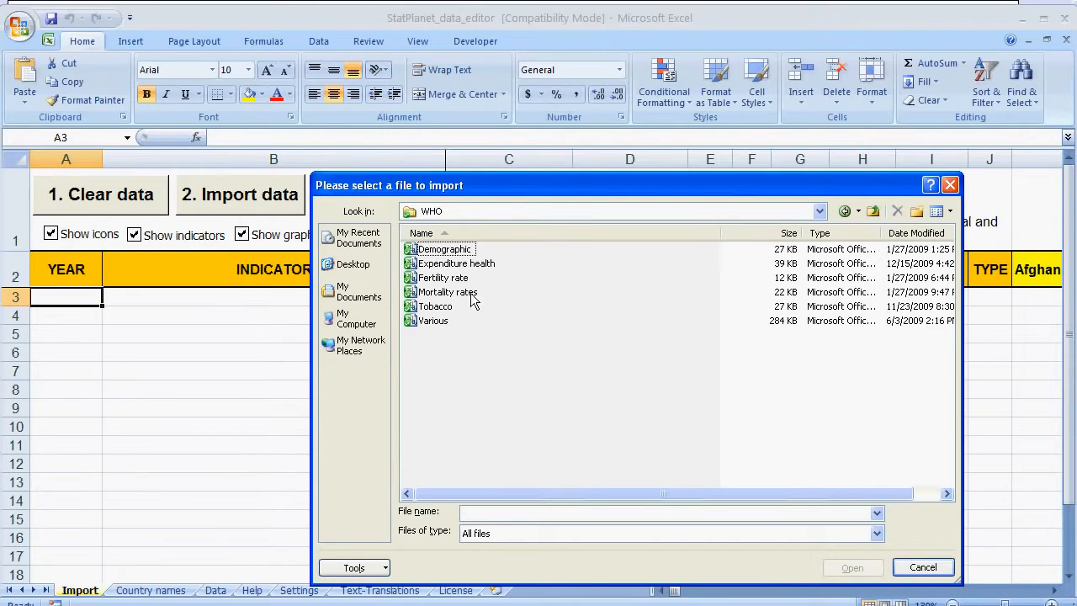
{"action": "left_click", "coordinate": [455, 266]}
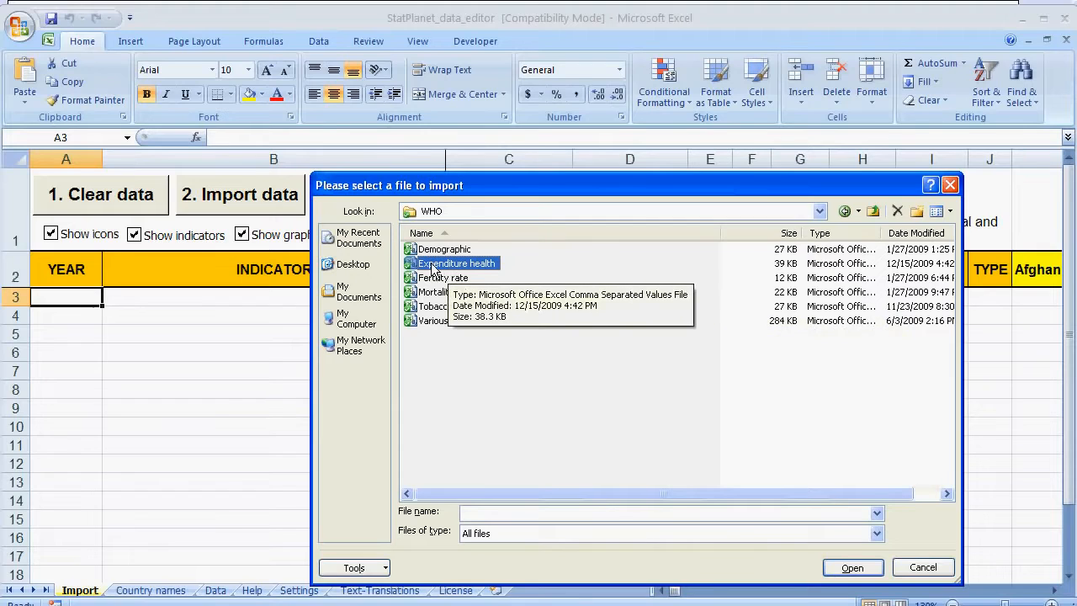
{"action": "left_click", "coordinate": [853, 568]}
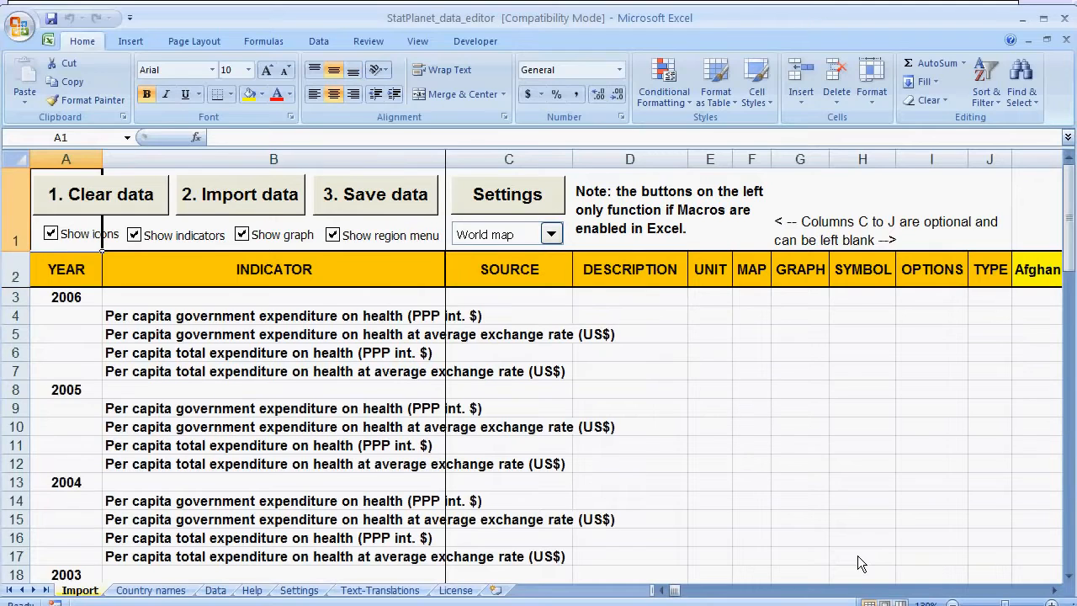
Step: Examine the imported years and the per capita health expenditure indicators listed under each year in the Import sheet
{"action": "scroll", "coordinate": [211, 303], "scroll_direction": "down", "scroll_amount": 7}
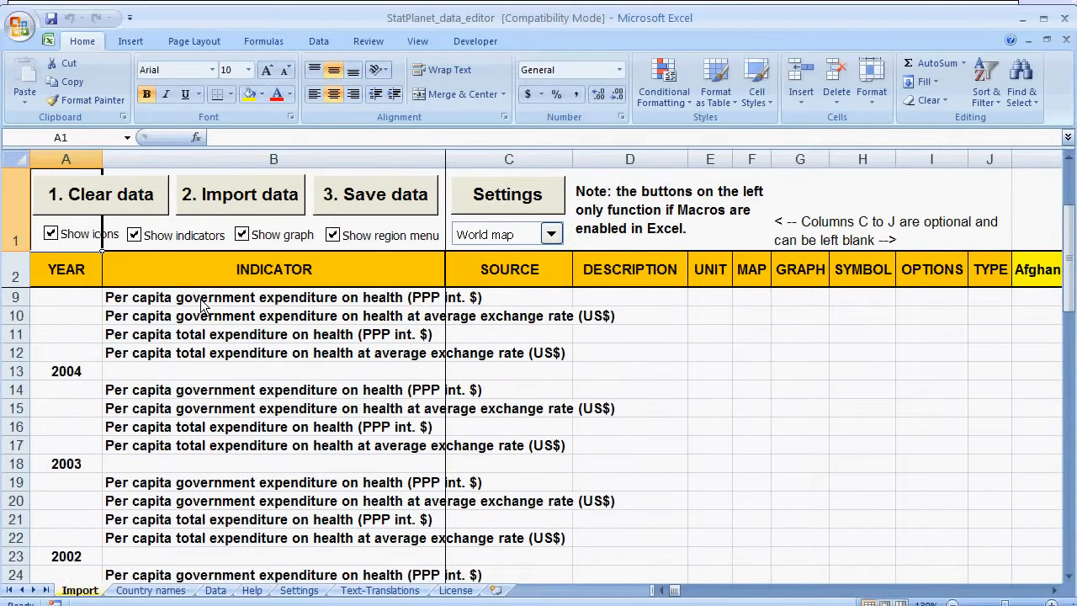
{"action": "scroll", "coordinate": [202, 305], "scroll_direction": "up", "scroll_amount": 5}
{"action": "scroll", "coordinate": [202, 305], "scroll_direction": "up", "scroll_amount": 2}
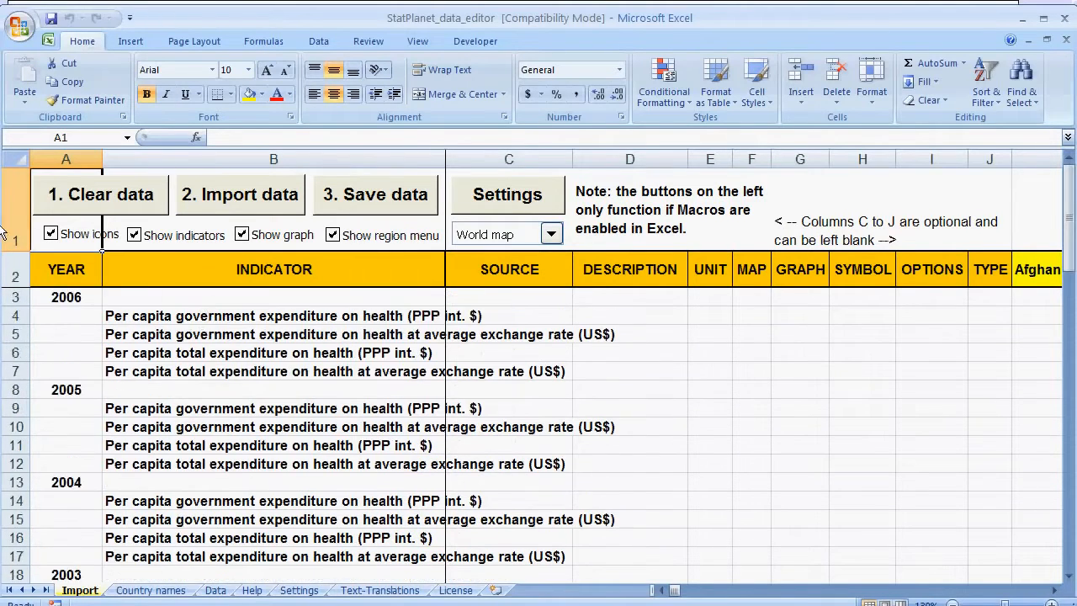
{"action": "left_click", "coordinate": [66, 160]}
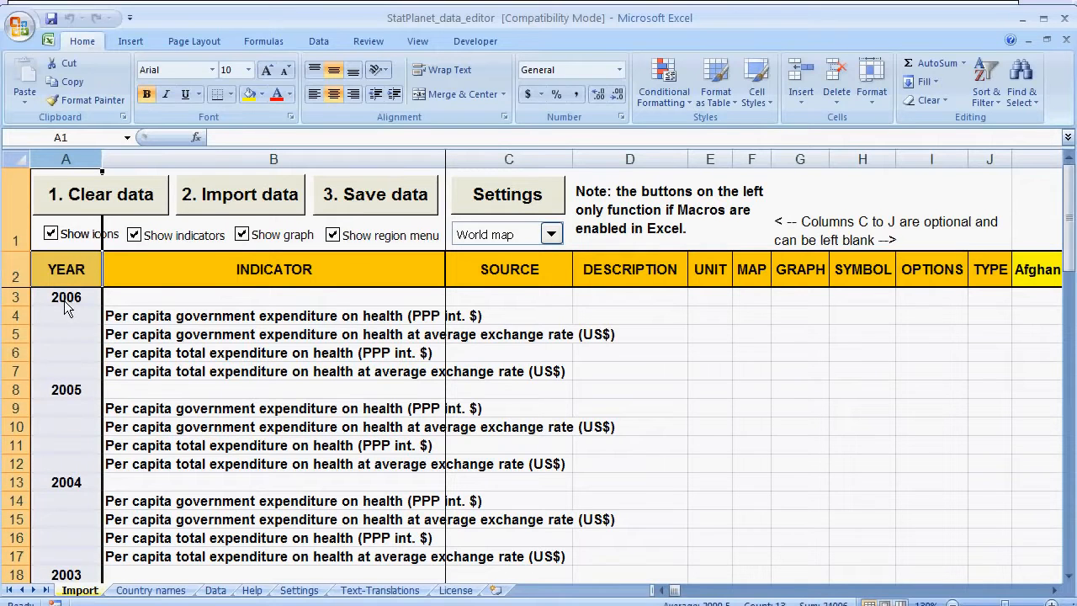
{"action": "scroll", "coordinate": [66, 308], "scroll_direction": "down", "scroll_amount": 14}
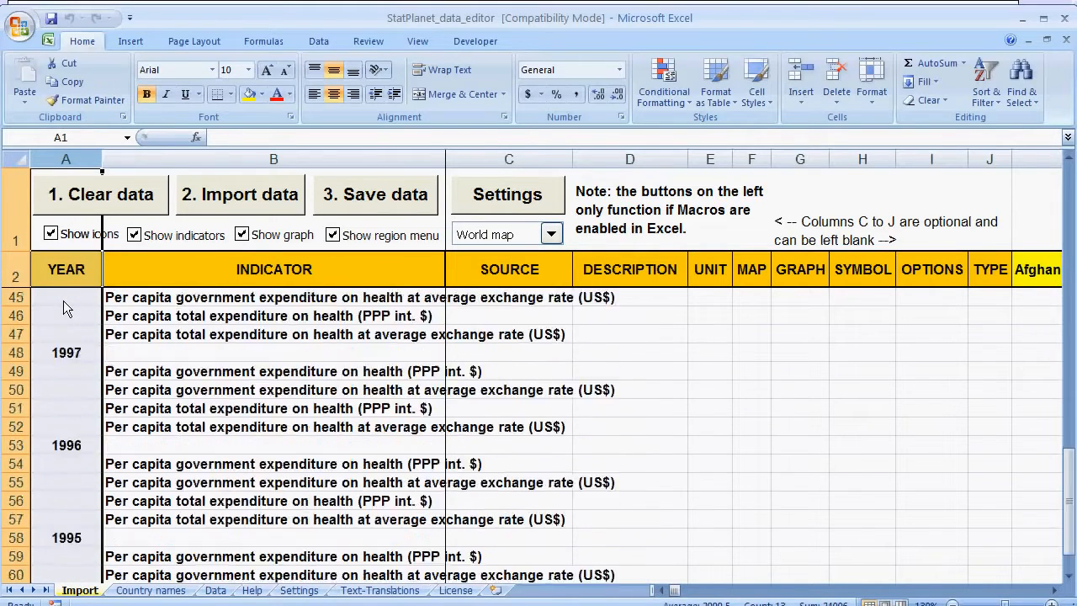
{"action": "scroll", "coordinate": [66, 308], "scroll_direction": "up", "scroll_amount": 3}
{"action": "scroll", "coordinate": [65, 308], "scroll_direction": "up", "scroll_amount": 11}
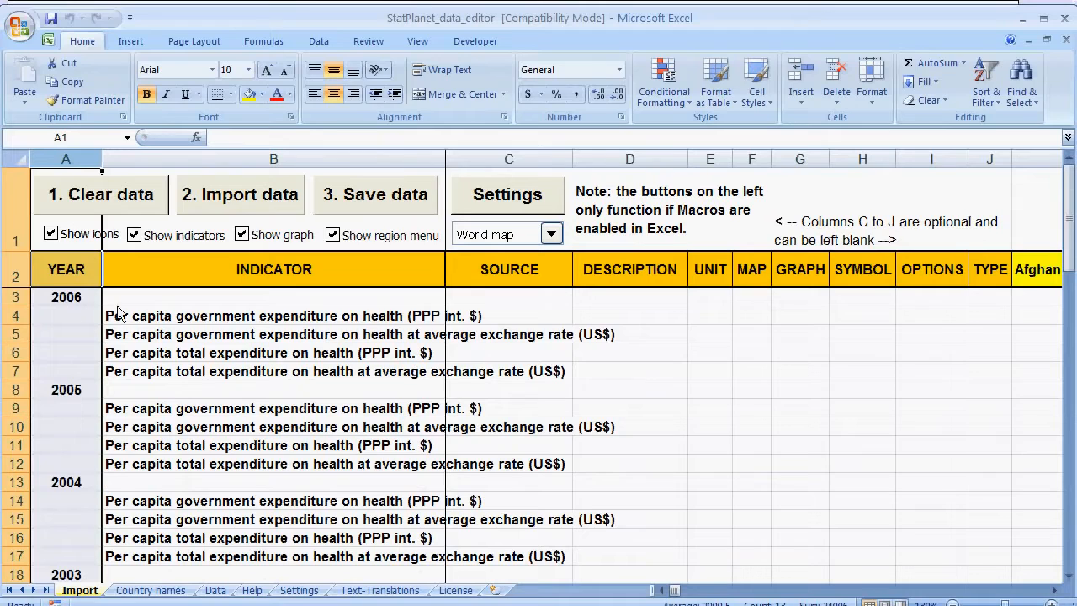
{"action": "left_click_drag", "start_coordinate": [141, 323], "coordinate": [160, 368]}
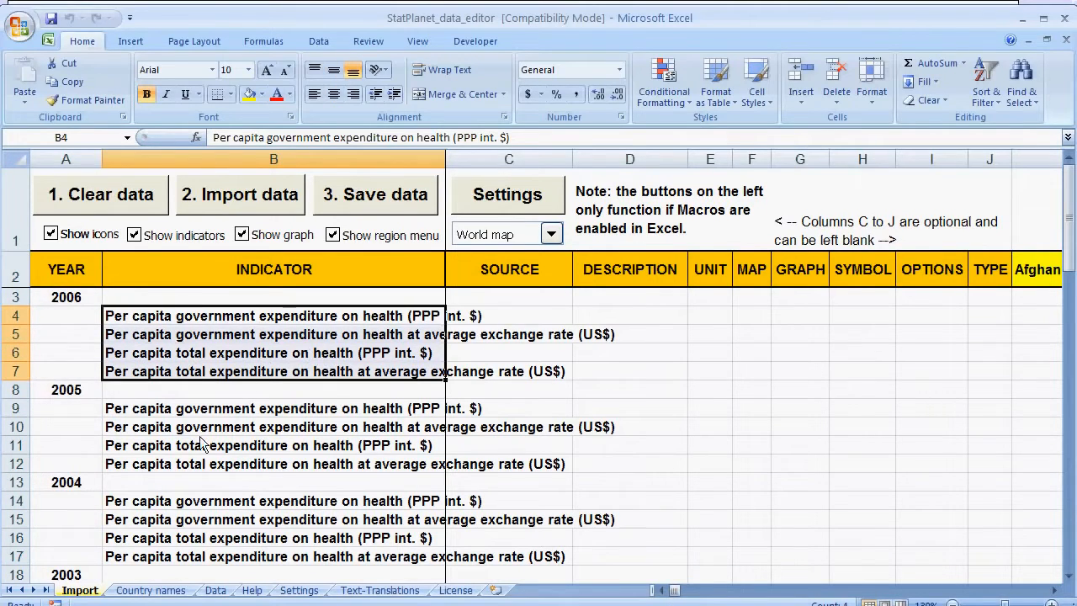
{"action": "left_click_drag", "start_coordinate": [204, 410], "coordinate": [203, 539]}
{"action": "scroll", "coordinate": [204, 457], "scroll_direction": "down", "scroll_amount": 1}
{"action": "scroll", "coordinate": [203, 503], "scroll_direction": "down", "scroll_amount": 1}
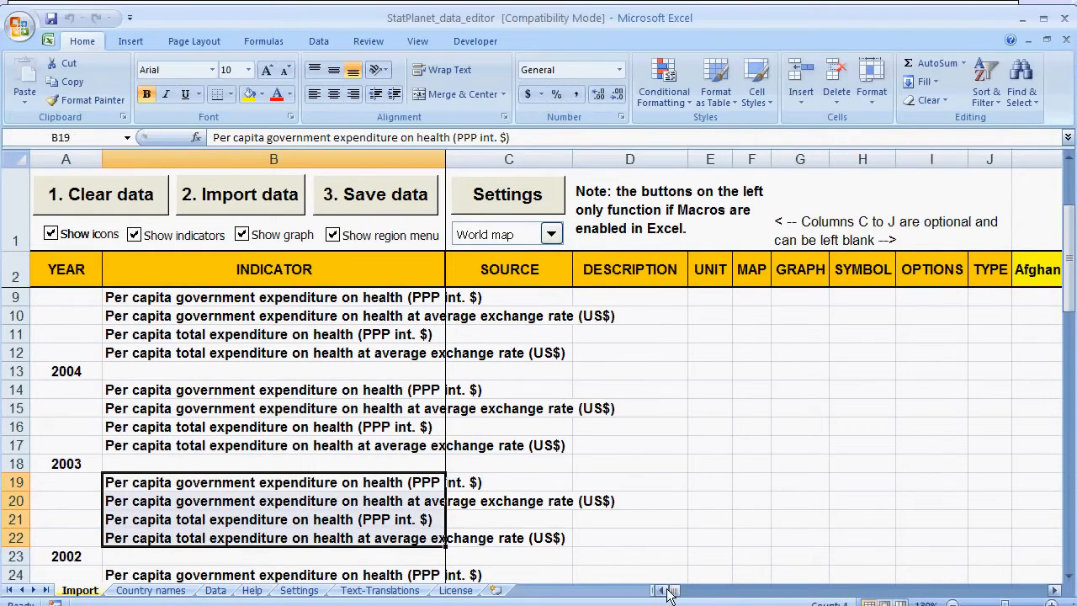
{"action": "mouse_move", "coordinate": [669, 592]}
{"action": "left_mouse_down"}
{"action": "mouse_move", "coordinate": [722, 593]}
{"action": "mouse_move", "coordinate": [667, 592]}
{"action": "left_mouse_up"}
{"action": "scroll", "coordinate": [395, 535], "scroll_direction": "up", "scroll_amount": 2}
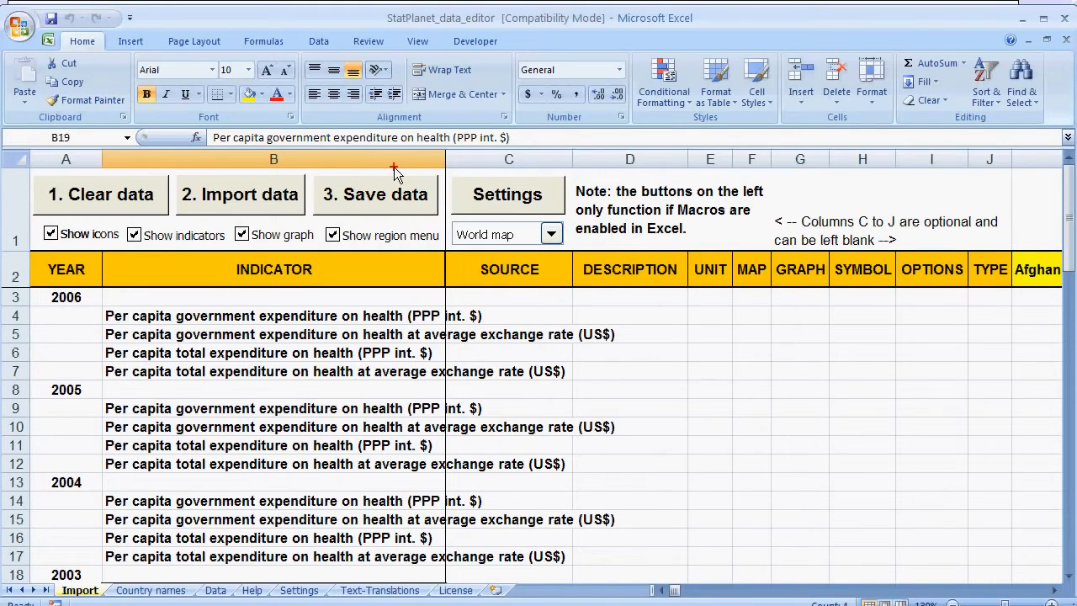
Step: Save the imported health expenditure data for the map with the data editor's Save data function
{"action": "mouse_move", "coordinate": [396, 164]}
{"action": "left_mouse_down"}
{"action": "mouse_move", "coordinate": [350, 169]}
{"action": "mouse_move", "coordinate": [325, 212]}
{"action": "mouse_move", "coordinate": [446, 196]}
{"action": "mouse_move", "coordinate": [397, 167]}
{"action": "left_mouse_up"}
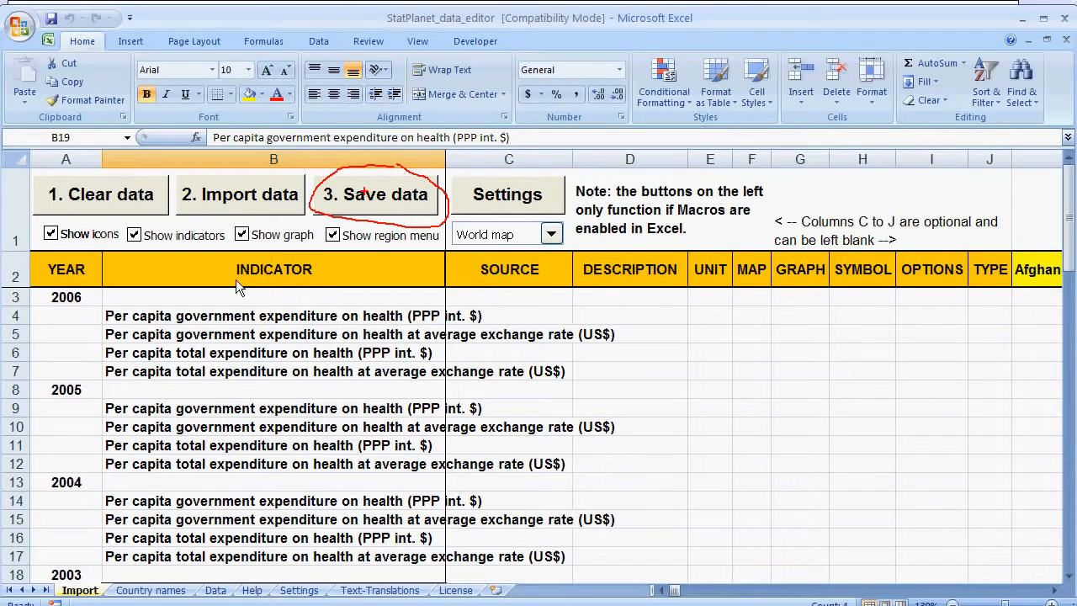
{"action": "key", "text": "Escape"}
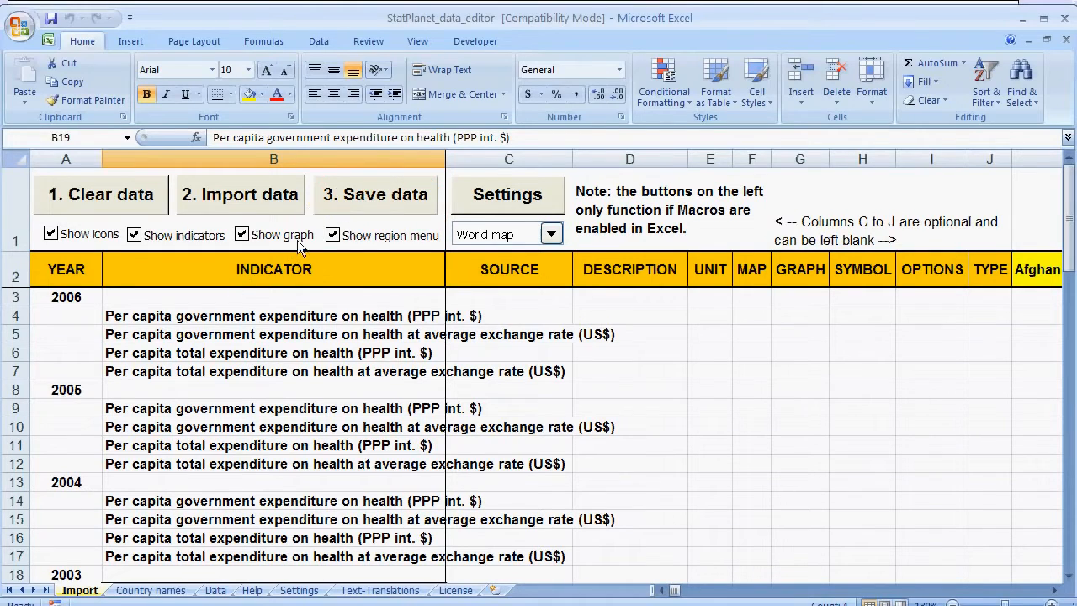
{"action": "left_click", "coordinate": [362, 205]}
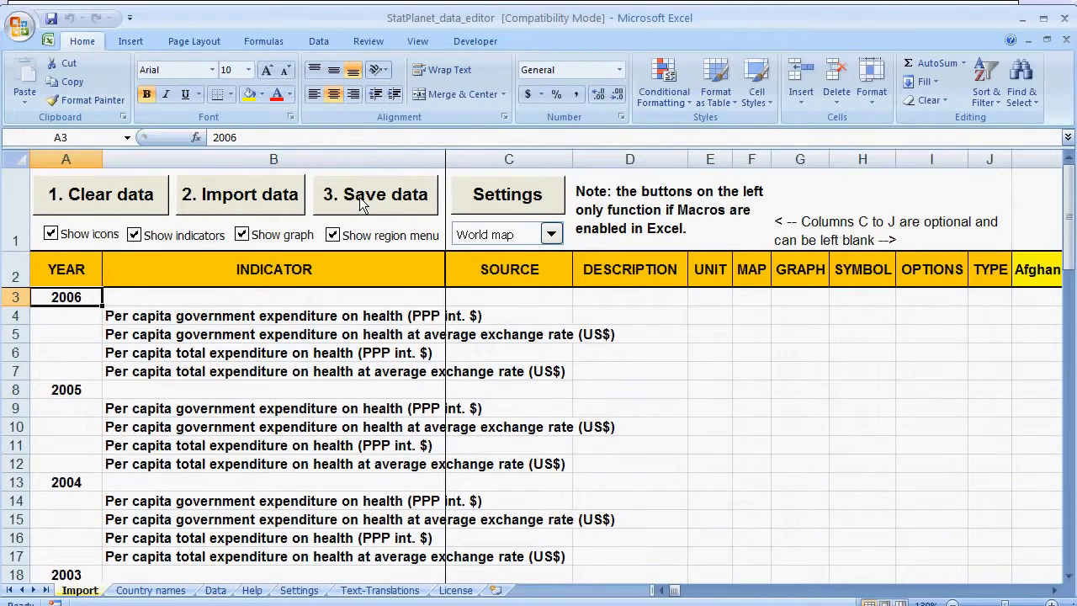
Step: Switch to the World_Map folder, launch the StatPlanet application and enlarge its window to fill the screen
{"action": "key", "text": "alt+Tab"}
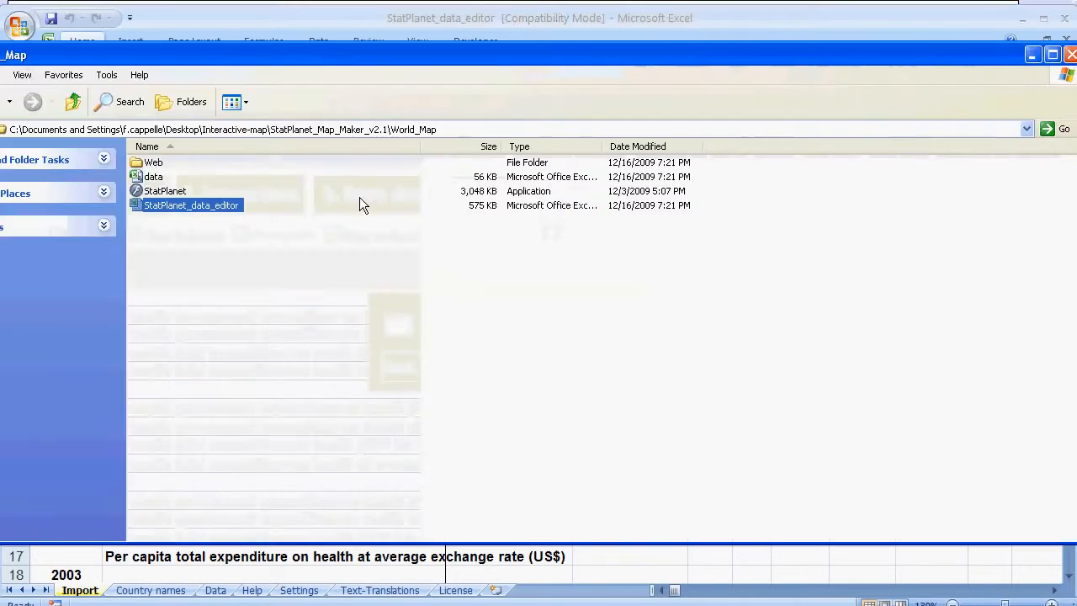
{"action": "left_click", "coordinate": [152, 175]}
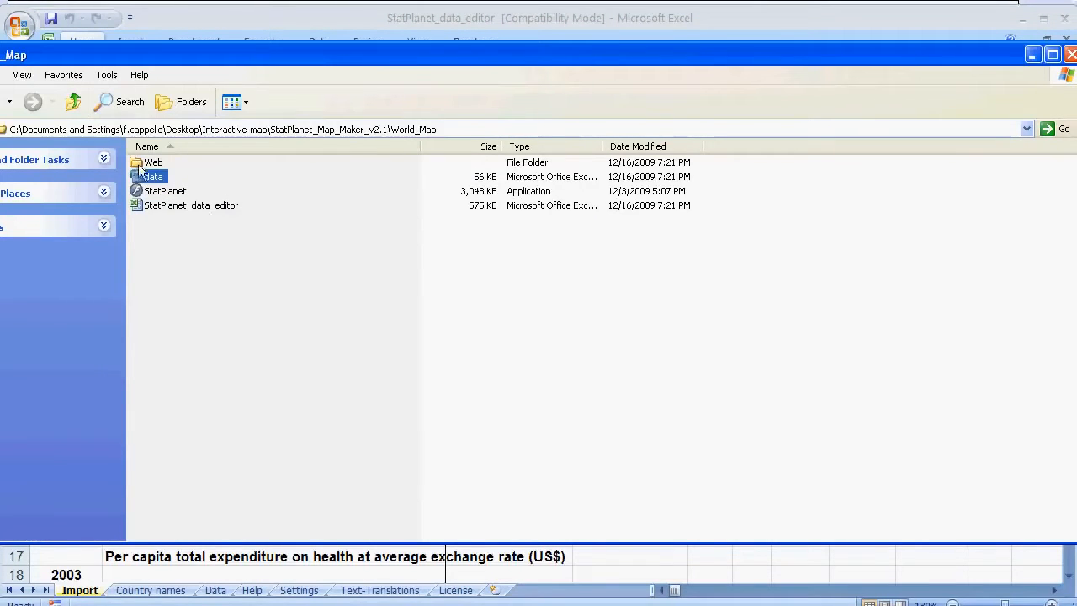
{"action": "left_click", "coordinate": [148, 194]}
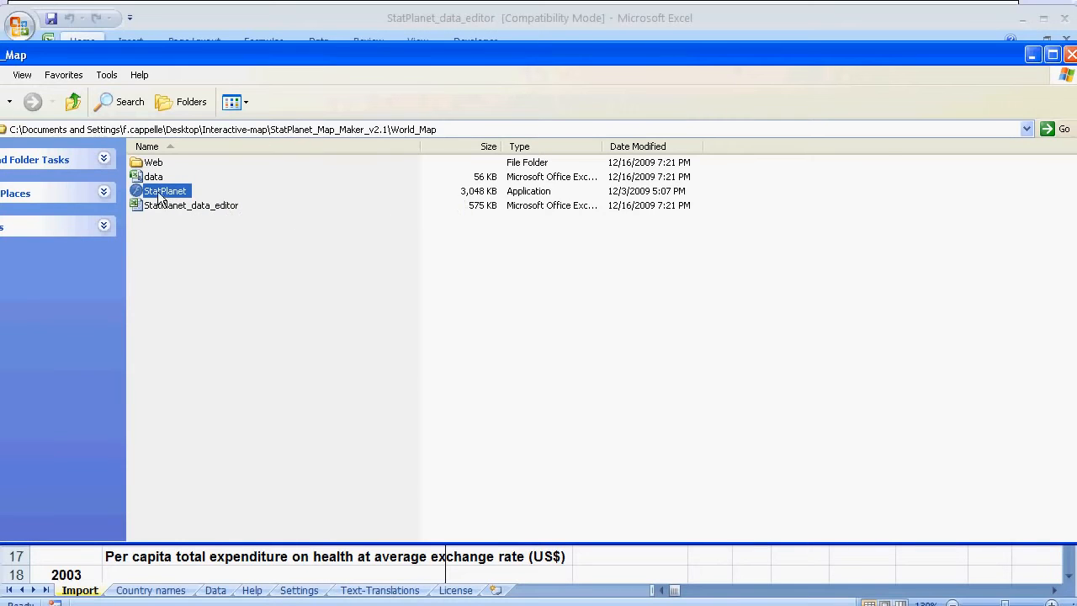
{"action": "double_click", "coordinate": [156, 193]}
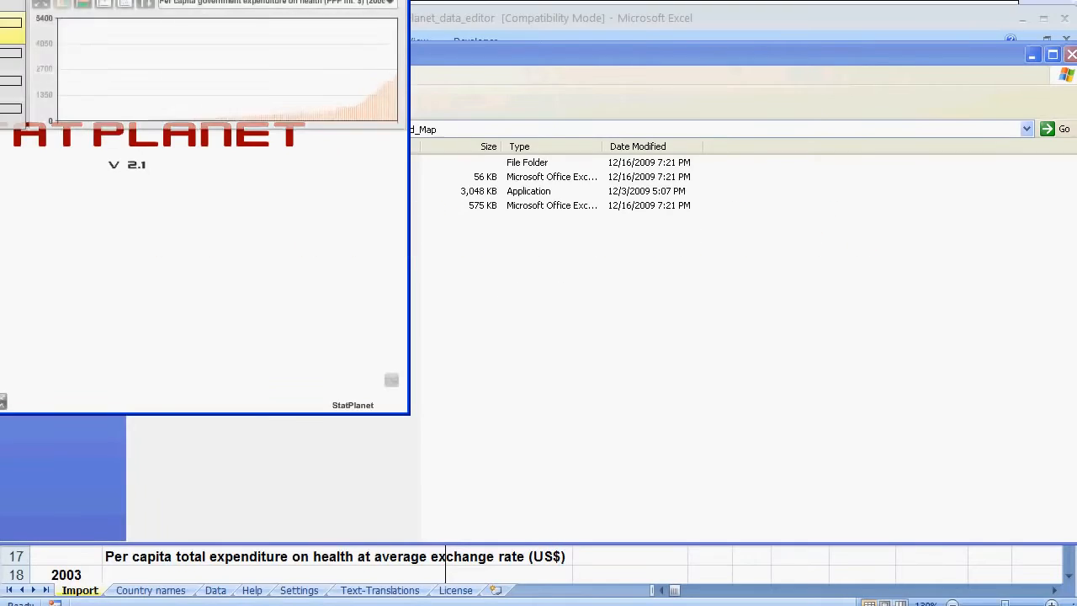
{"action": "left_click_drag", "start_coordinate": [73, 0], "coordinate": [248, 9]}
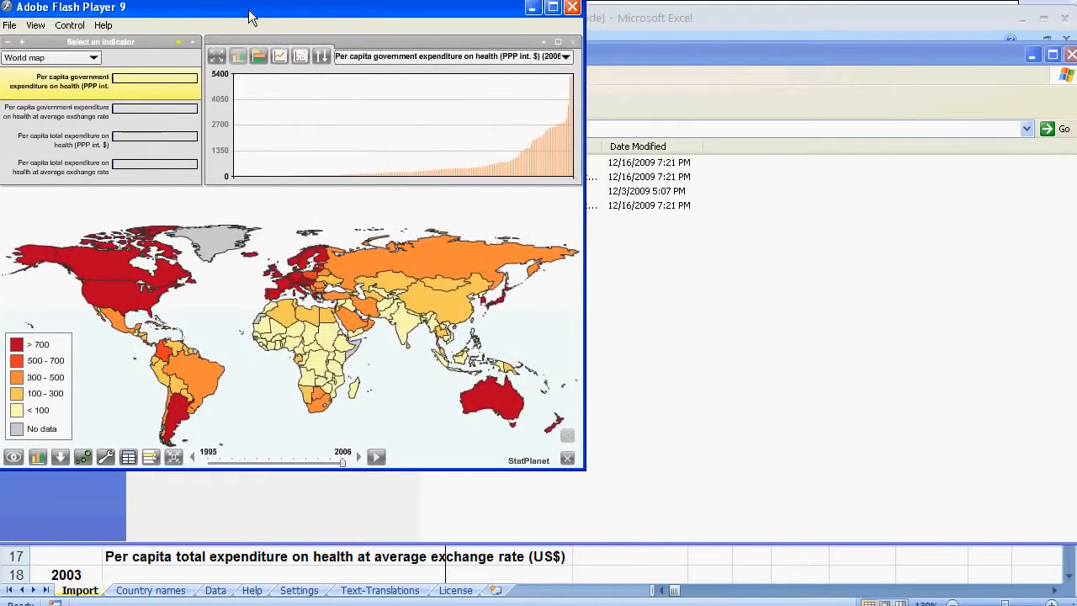
{"action": "left_click_drag", "start_coordinate": [587, 473], "coordinate": [1075, 604]}
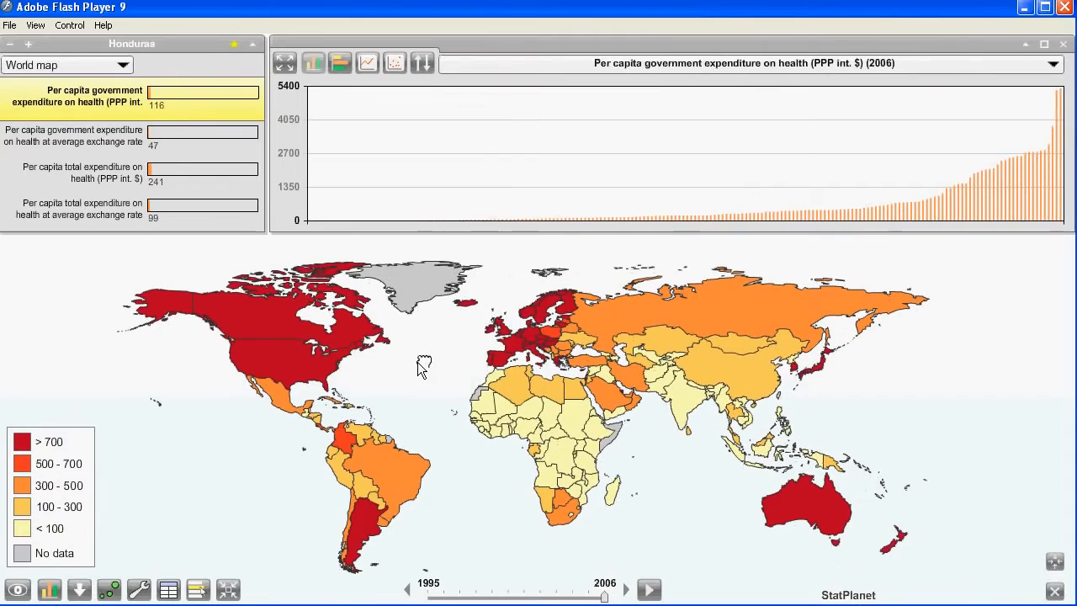
Step: Browse the health expenditure indicators on the map, ending on per capita total expenditure on health (PPP int. $)
{"action": "mouse_move", "coordinate": [154, 90]}
{"action": "left_mouse_down"}
{"action": "mouse_move", "coordinate": [5, 149]}
{"action": "mouse_move", "coordinate": [211, 155]}
{"action": "mouse_move", "coordinate": [145, 97]}
{"action": "left_mouse_up"}
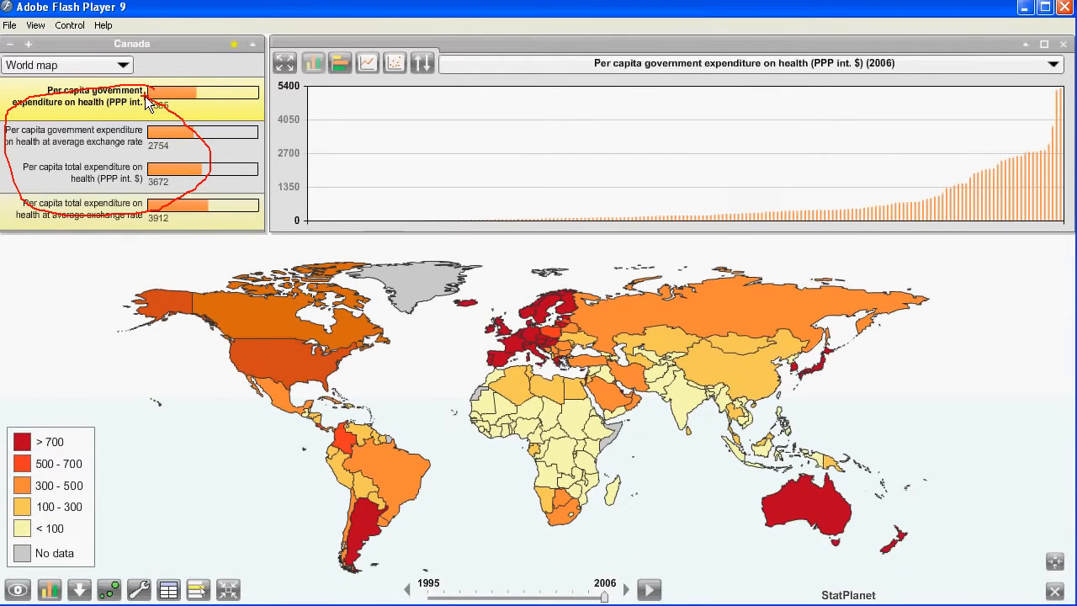
{"action": "key", "text": "Escape"}
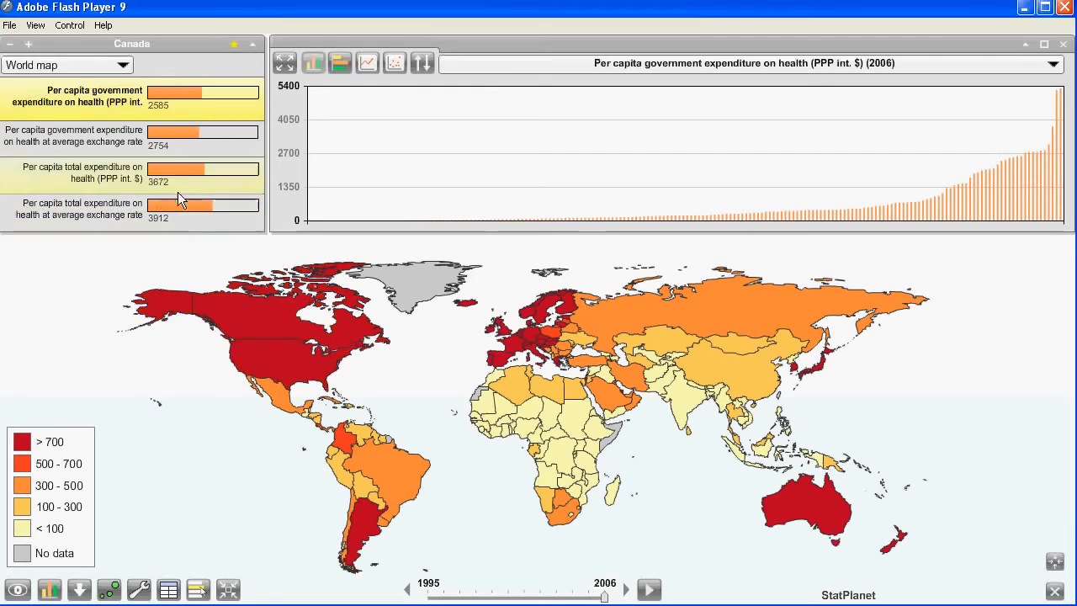
{"action": "left_click", "coordinate": [121, 165]}
{"action": "left_click", "coordinate": [112, 134]}
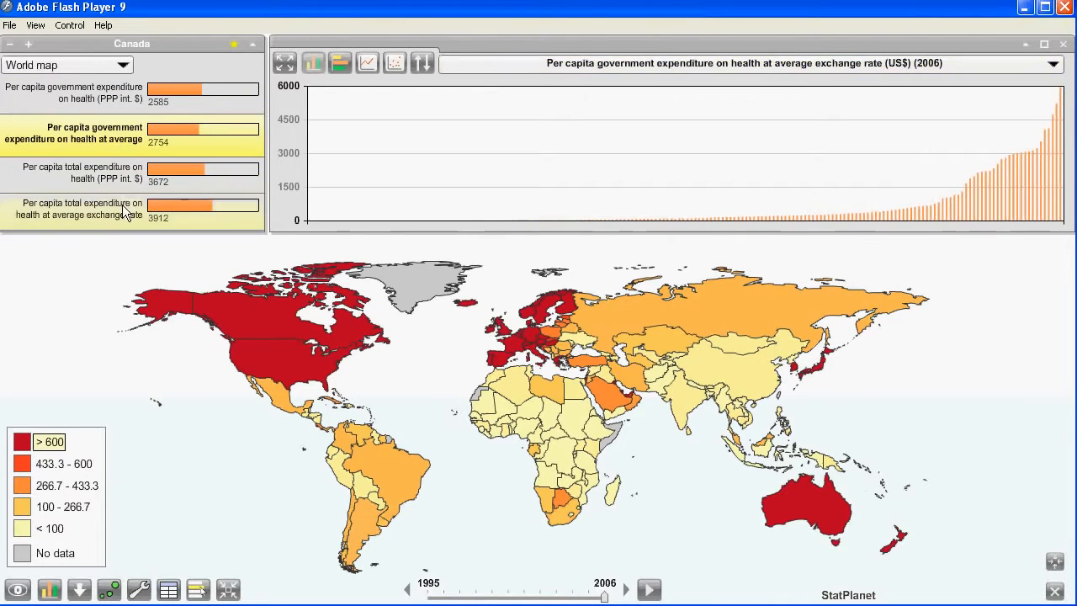
{"action": "left_click", "coordinate": [123, 208]}
{"action": "left_click", "coordinate": [121, 166]}
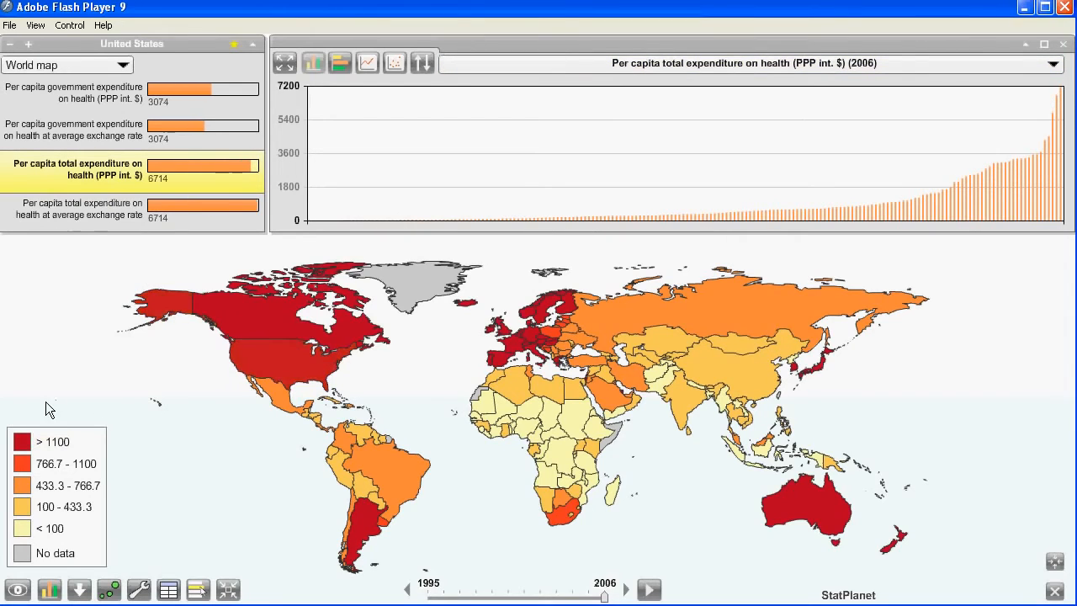
{"action": "key", "text": "ctrl+2"}
{"action": "mouse_move", "coordinate": [131, 455]}
{"action": "left_mouse_down"}
{"action": "mouse_move", "coordinate": [122, 551]}
{"action": "mouse_move", "coordinate": [24, 565]}
{"action": "left_mouse_up"}
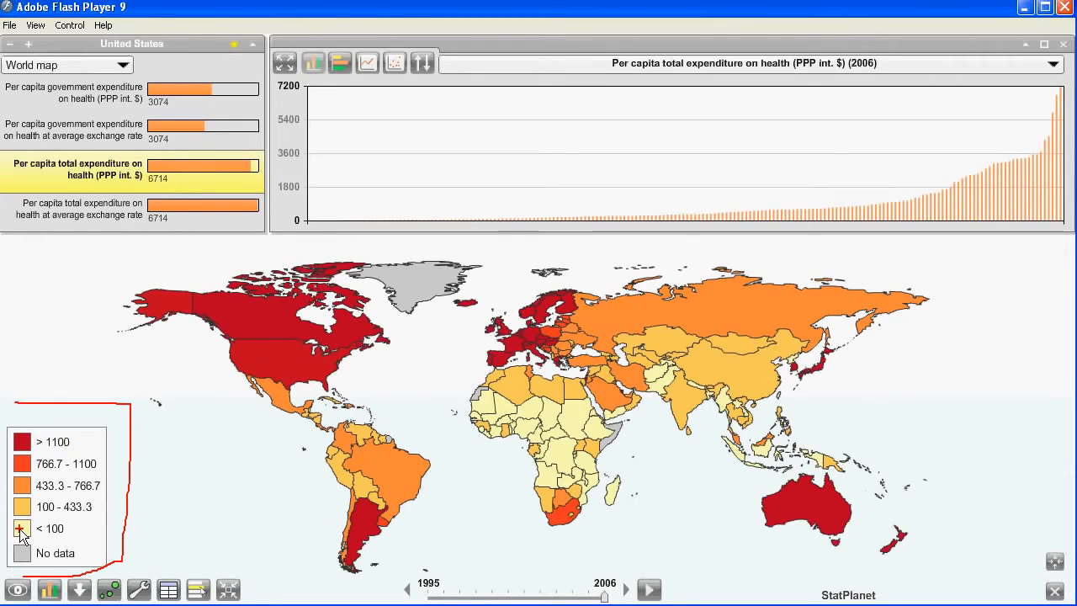
{"action": "key", "text": "Escape"}
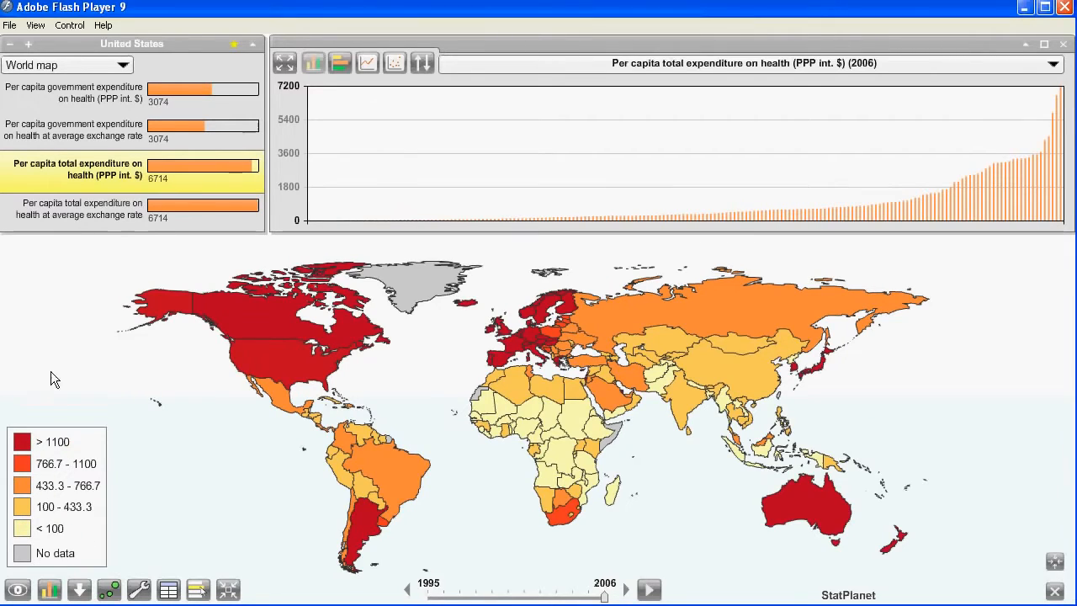
Step: Open the colour scheme settings from the map legend and try several sequential schemes, ending on the single-hue blue one
{"action": "left_click", "coordinate": [22, 473]}
{"action": "left_click", "coordinate": [260, 241]}
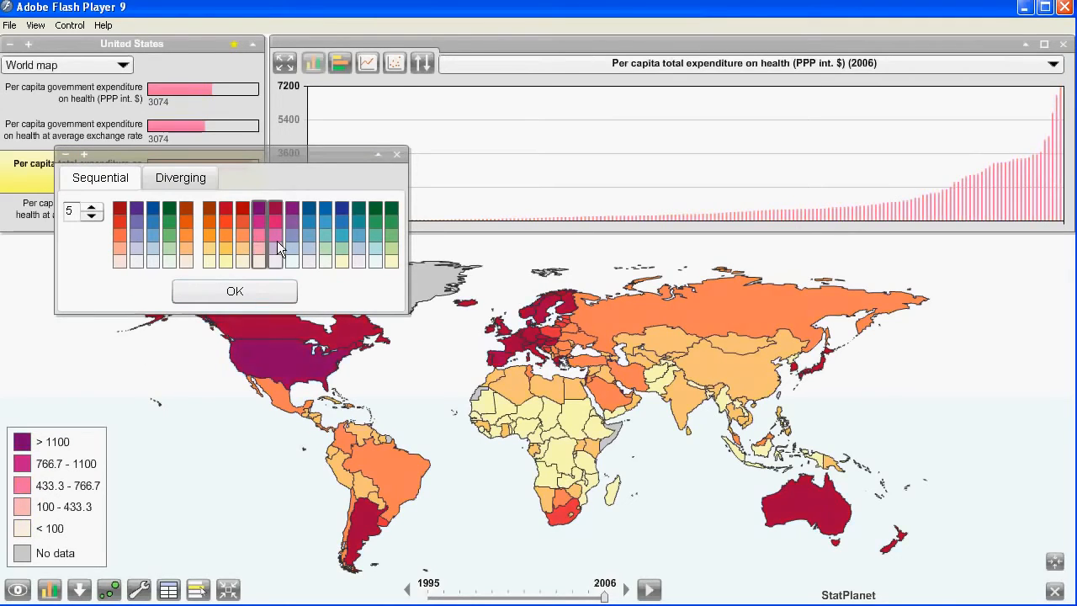
{"action": "left_click", "coordinate": [328, 236]}
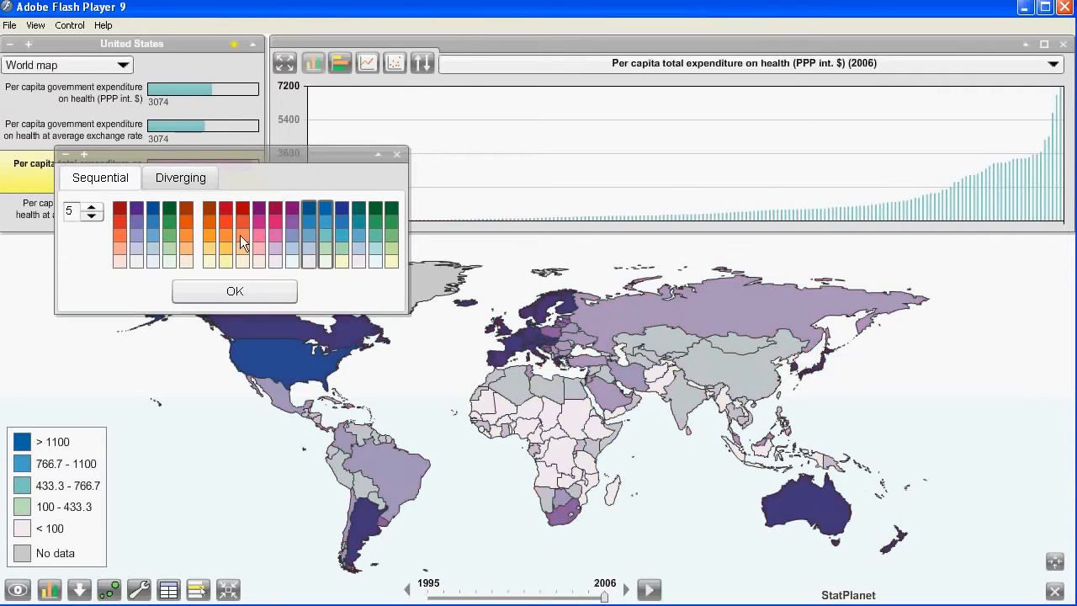
{"action": "left_click", "coordinate": [158, 231]}
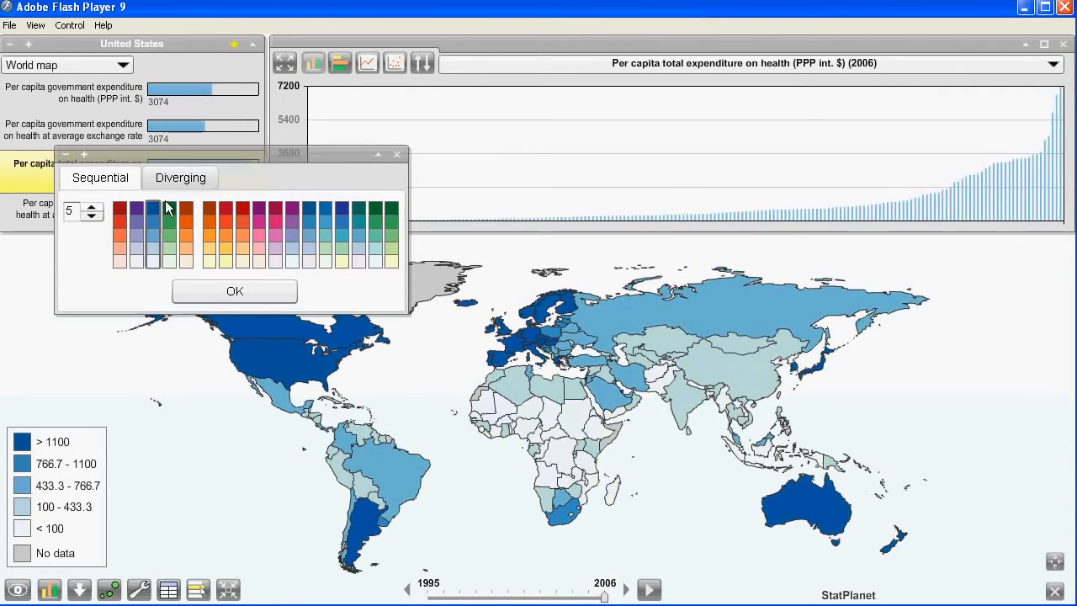
Step: Try several diverging colour schemes on the map, including green-to-red and purple-to-orange
{"action": "left_click", "coordinate": [174, 182]}
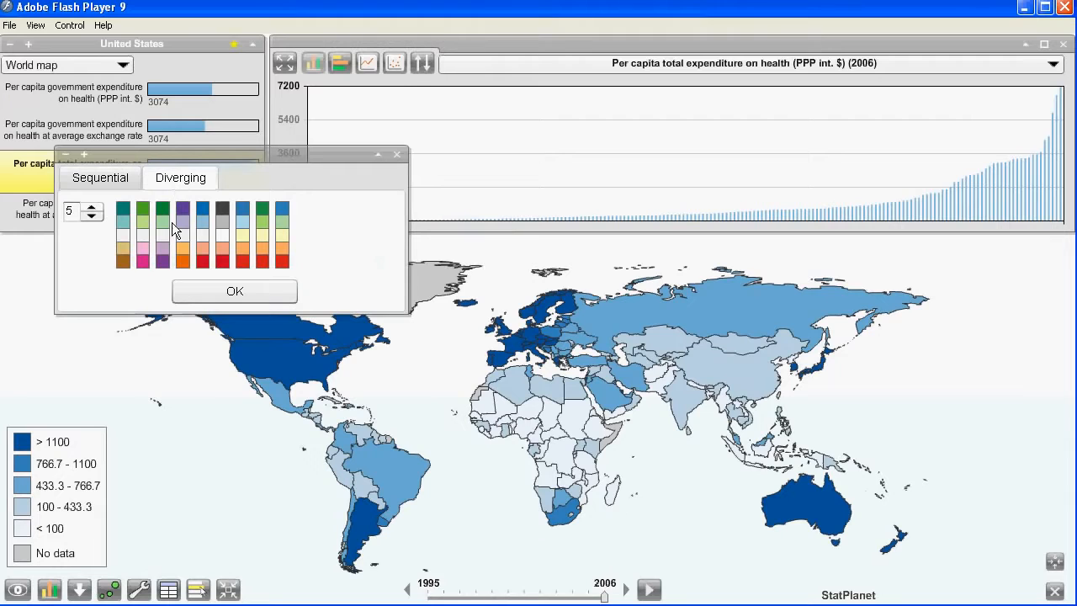
{"action": "left_click", "coordinate": [264, 229]}
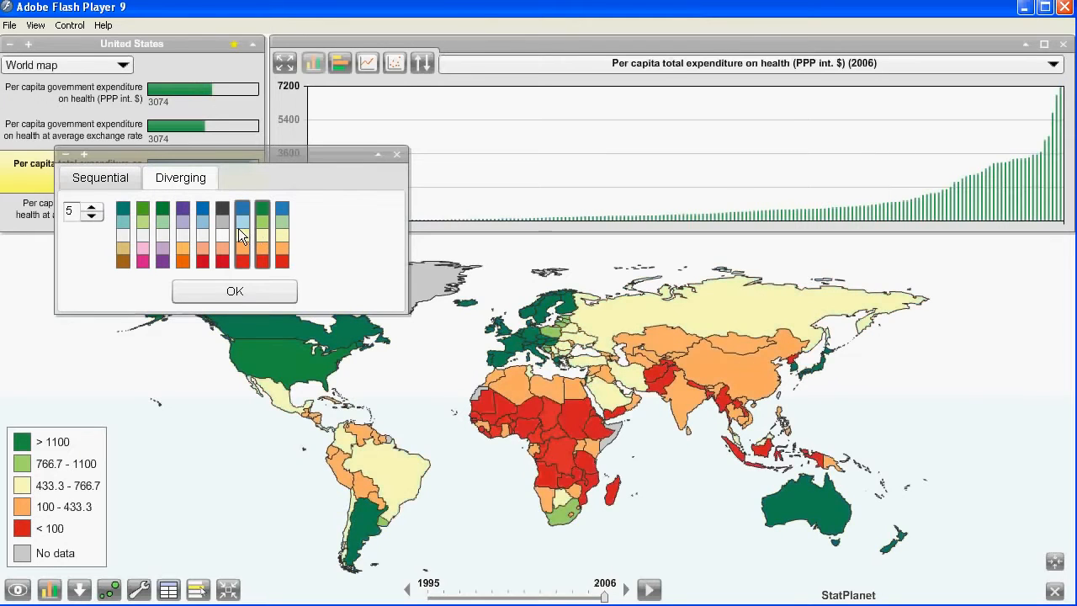
{"action": "left_click", "coordinate": [238, 228]}
{"action": "left_click", "coordinate": [187, 229]}
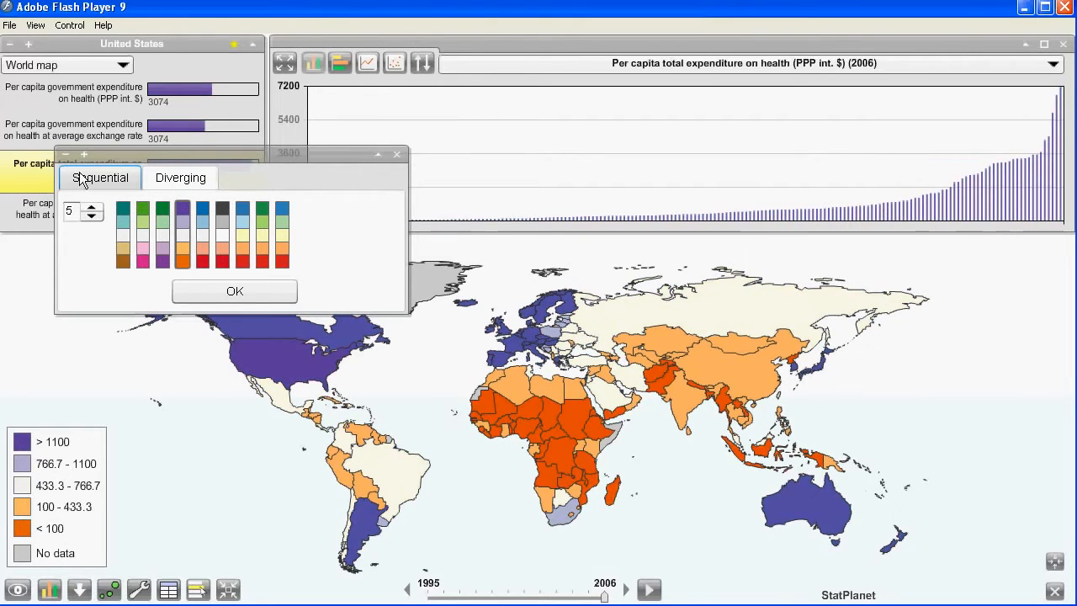
Step: Return to the sequential schemes and apply the single-hue blue one to the map
{"action": "left_click", "coordinate": [81, 178]}
{"action": "left_click", "coordinate": [153, 231]}
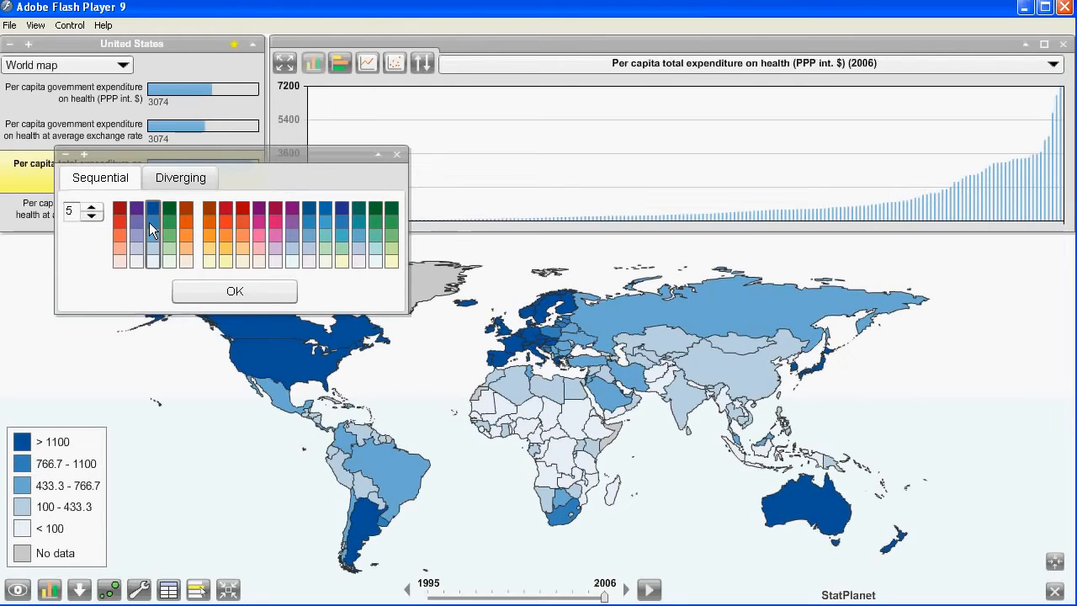
{"action": "left_click", "coordinate": [234, 292]}
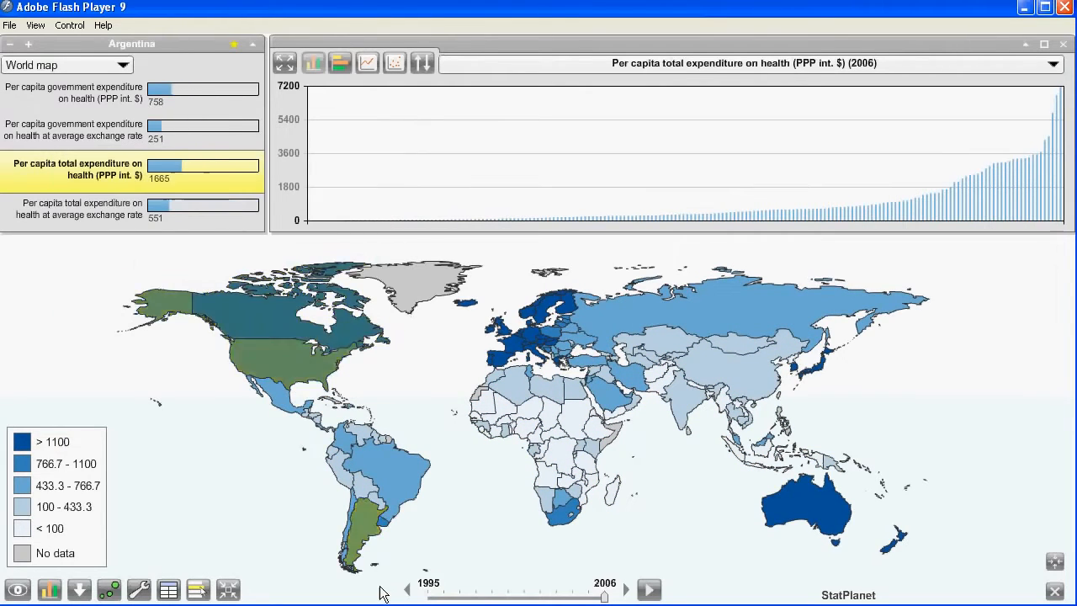
Step: Set the map's year to 1999, play the year-by-year animation and stop it
{"action": "mouse_move", "coordinate": [396, 577]}
{"action": "left_mouse_down"}
{"action": "mouse_move", "coordinate": [644, 568]}
{"action": "mouse_move", "coordinate": [680, 595]}
{"action": "left_mouse_up"}
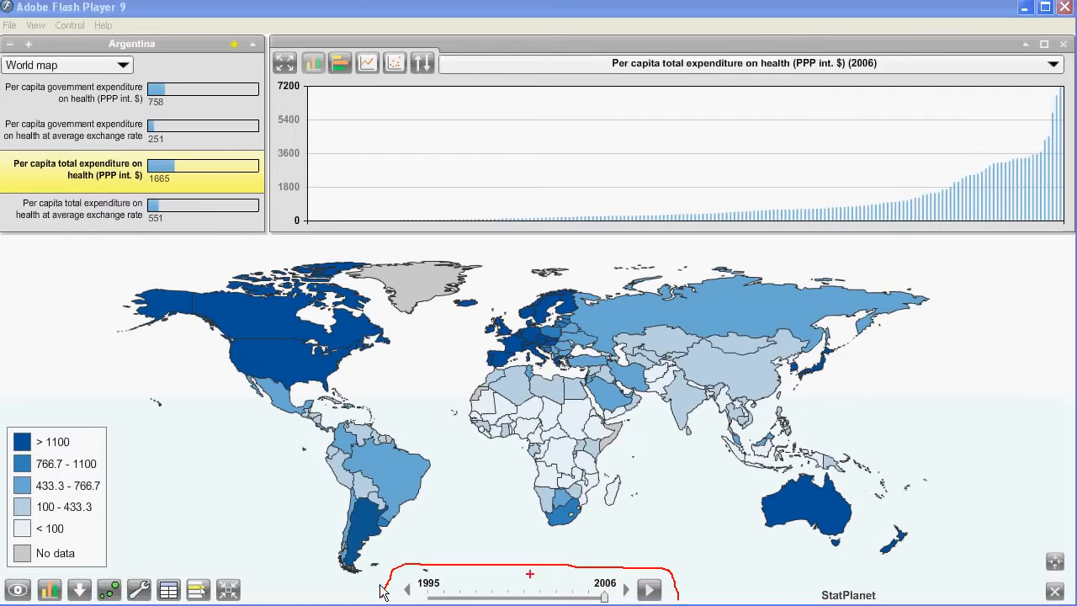
{"action": "key", "text": "Escape"}
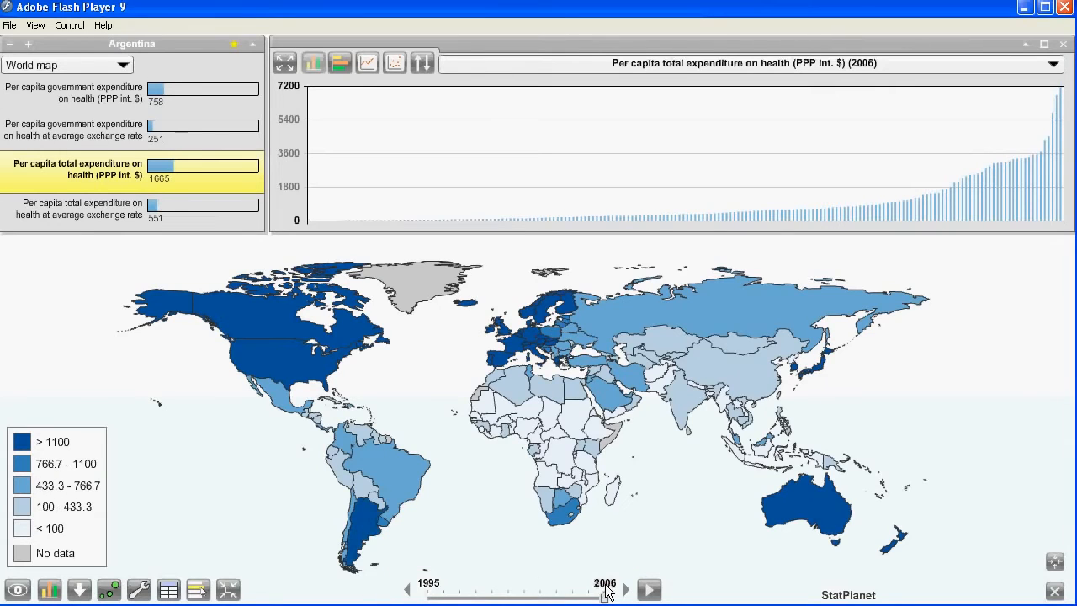
{"action": "left_click_drag", "start_coordinate": [604, 594], "coordinate": [492, 592]}
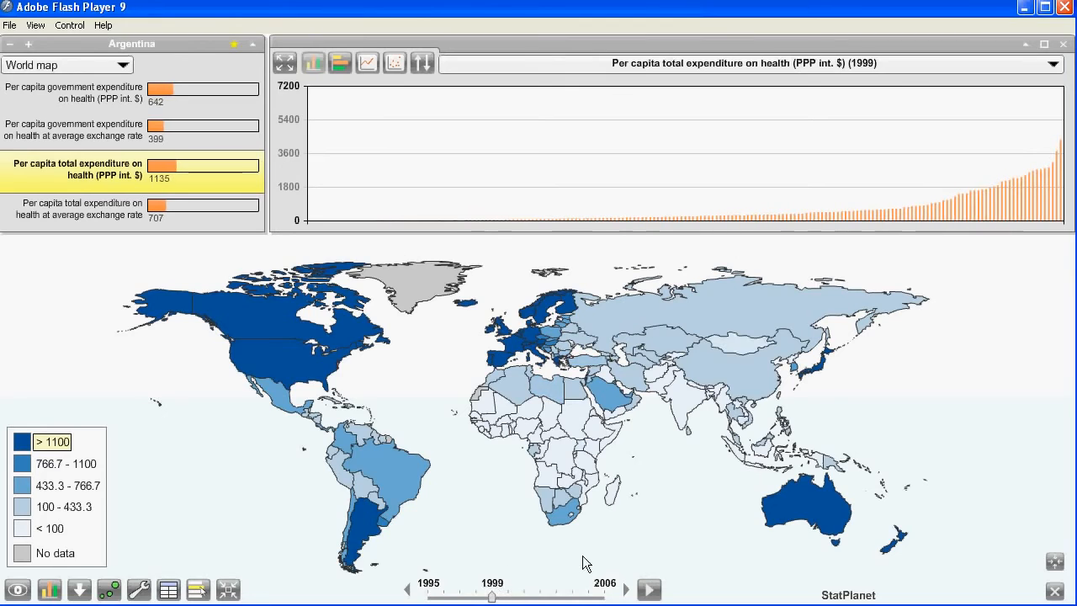
{"action": "left_click", "coordinate": [652, 590]}
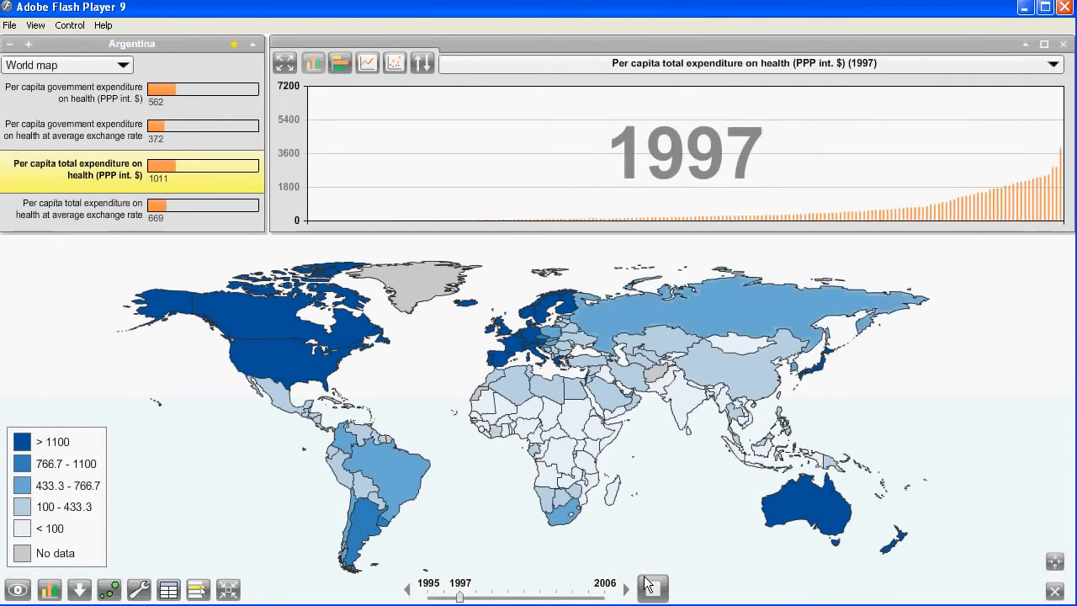
{"action": "left_click", "coordinate": [654, 589]}
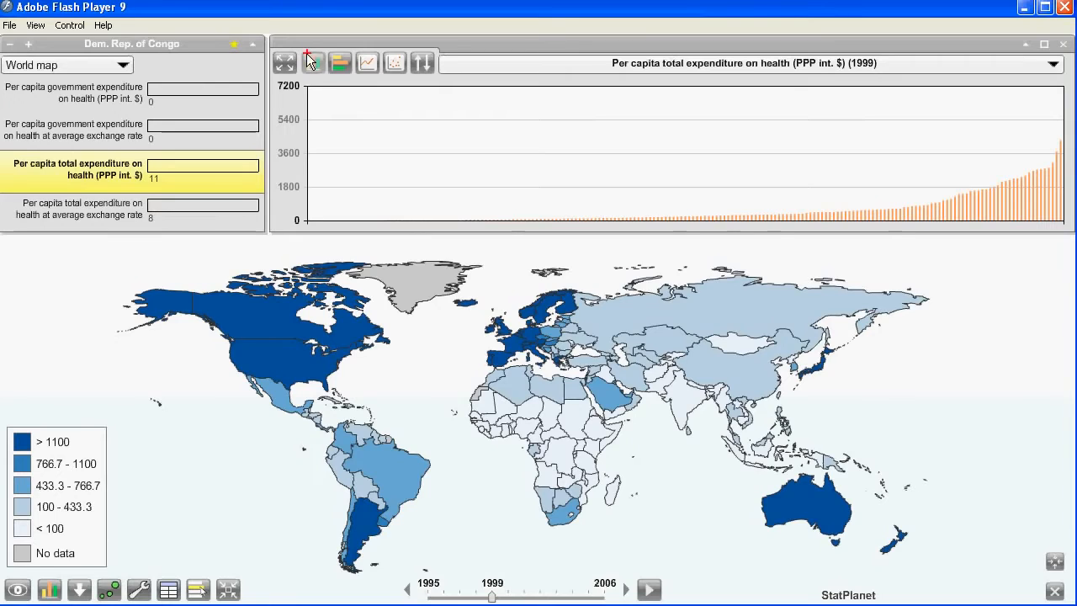
Step: Show per capita total expenditure on health as a horizontal bar chart
{"action": "left_click_drag", "start_coordinate": [299, 46], "coordinate": [350, 94]}
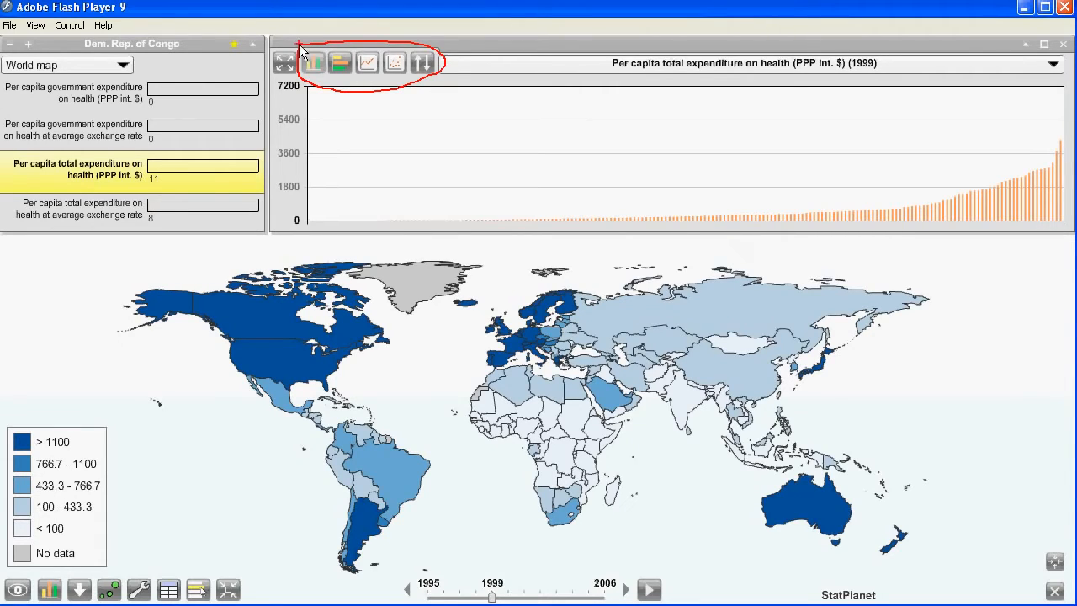
{"action": "key", "text": "Escape"}
{"action": "left_click", "coordinate": [336, 69]}
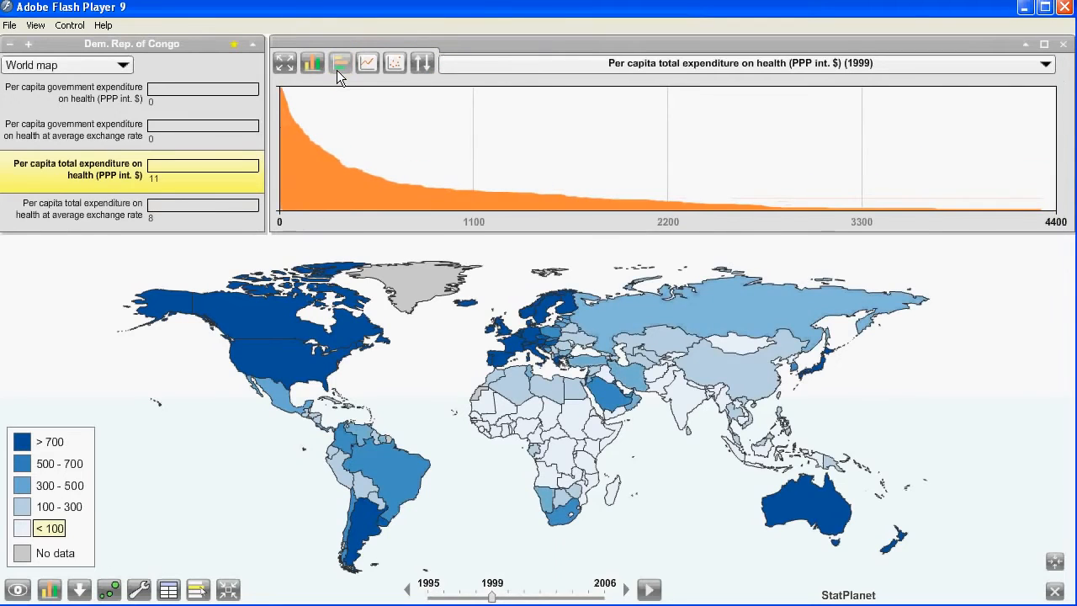
Step: Switch to a line chart and plot the United States, Libyan Arab Jamahiriya, Cent African Rep, China and Australia from the map
{"action": "left_click", "coordinate": [364, 67]}
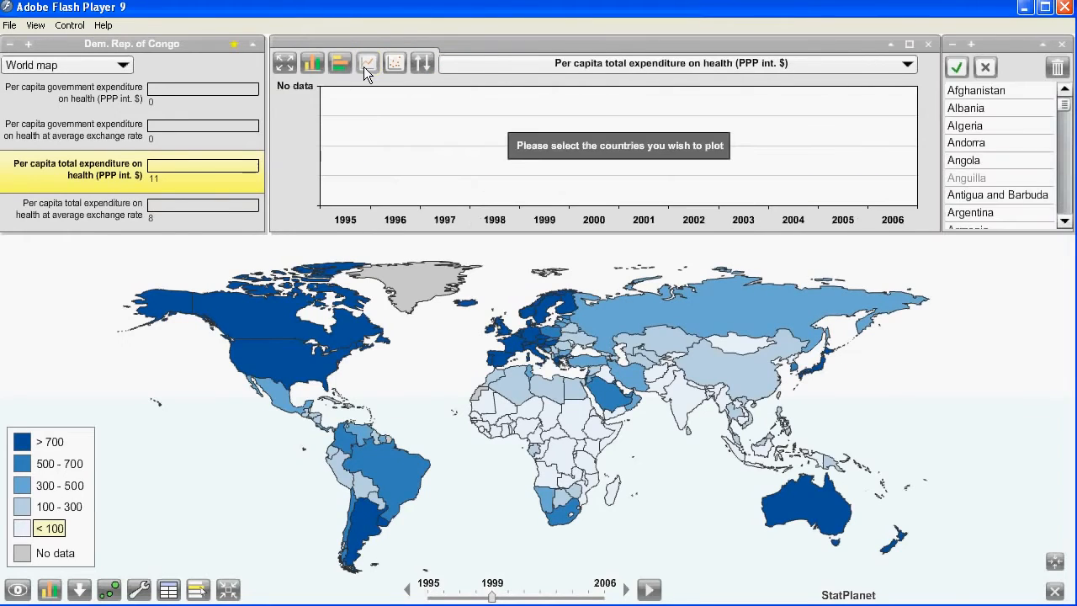
{"action": "left_click", "coordinate": [308, 375]}
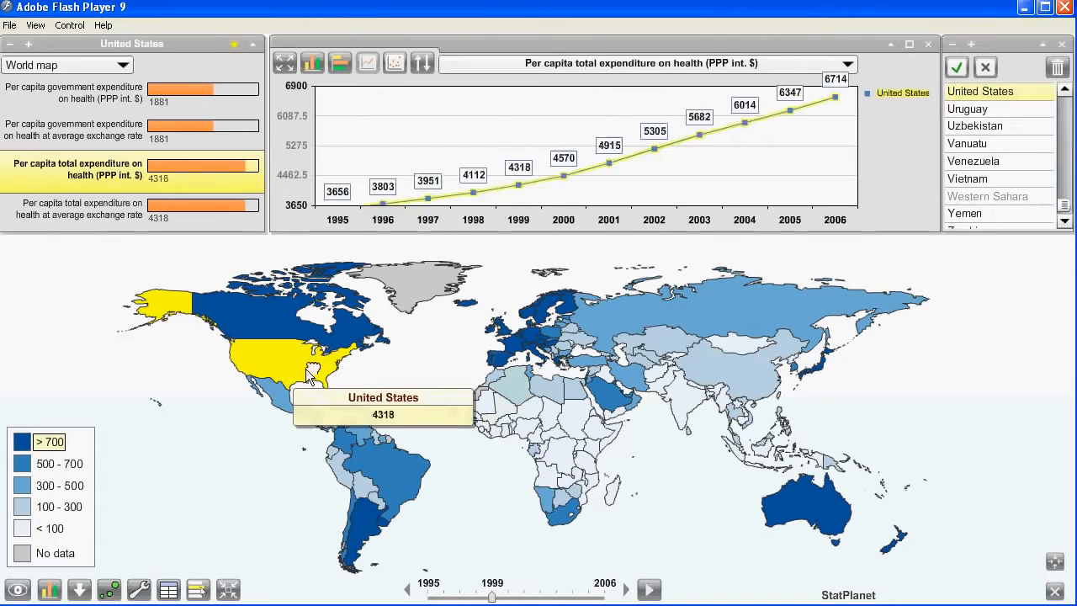
{"action": "left_click", "coordinate": [539, 392]}
{"action": "left_click", "coordinate": [572, 417]}
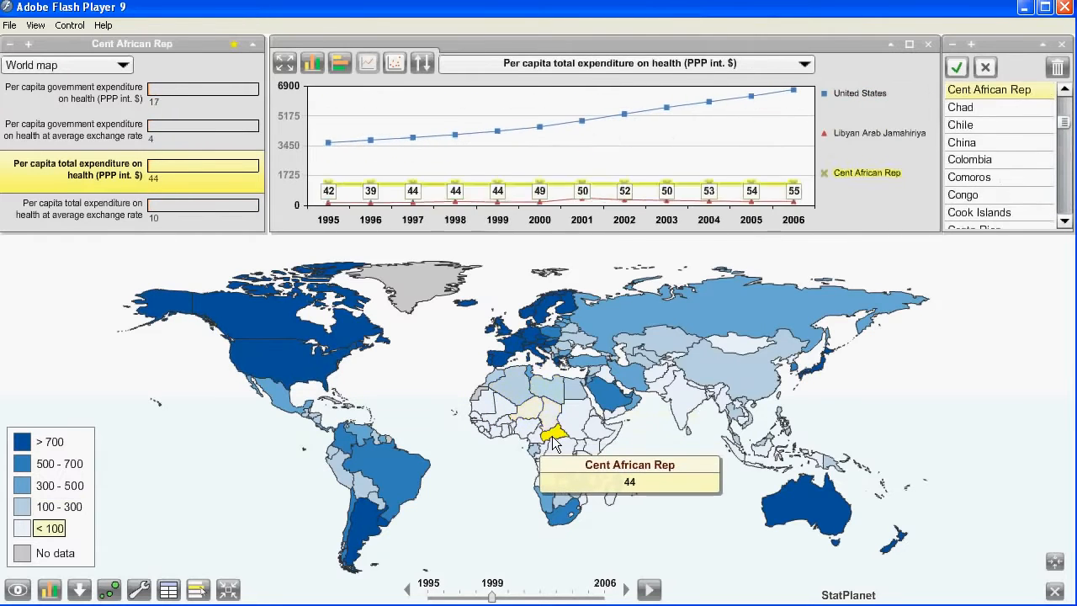
{"action": "left_click", "coordinate": [745, 373]}
{"action": "left_click", "coordinate": [775, 497]}
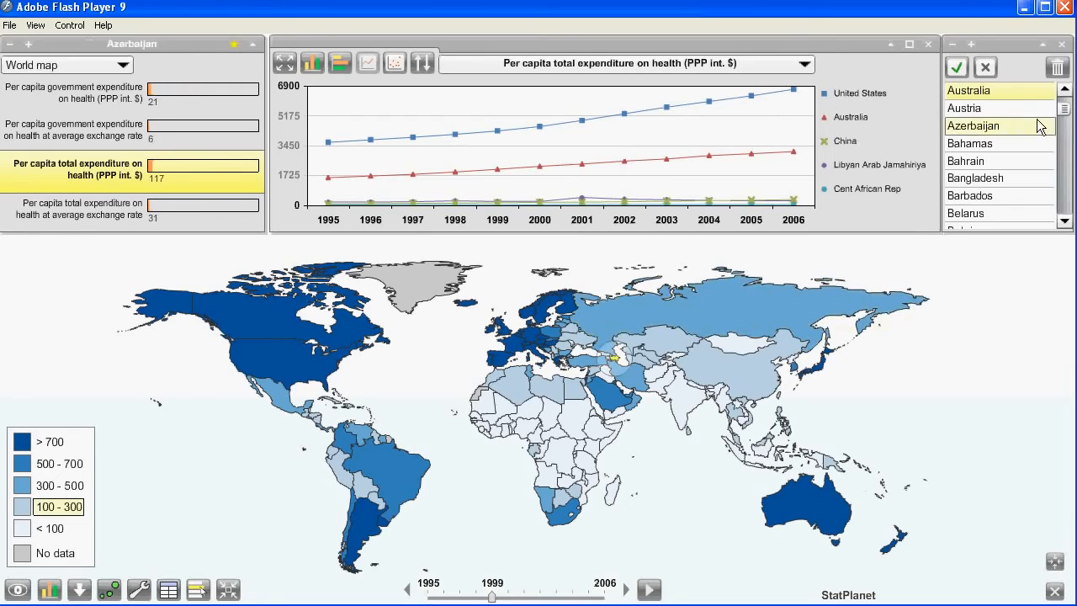
Step: Add Comoros, Bosnia and Herzegovina and Brazil to the line chart from the country list
{"action": "mouse_move", "coordinate": [1064, 110]}
{"action": "left_mouse_down"}
{"action": "mouse_move", "coordinate": [1066, 131]}
{"action": "mouse_move", "coordinate": [1066, 115]}
{"action": "left_mouse_up"}
{"action": "left_click", "coordinate": [995, 160]}
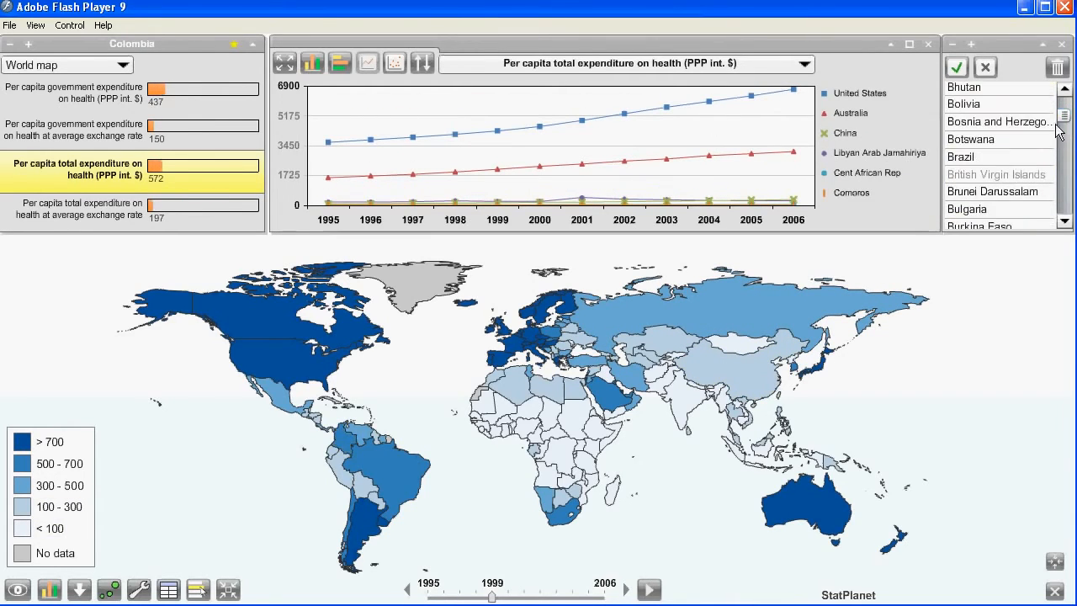
{"action": "left_click", "coordinate": [1042, 135]}
{"action": "left_click", "coordinate": [1008, 158]}
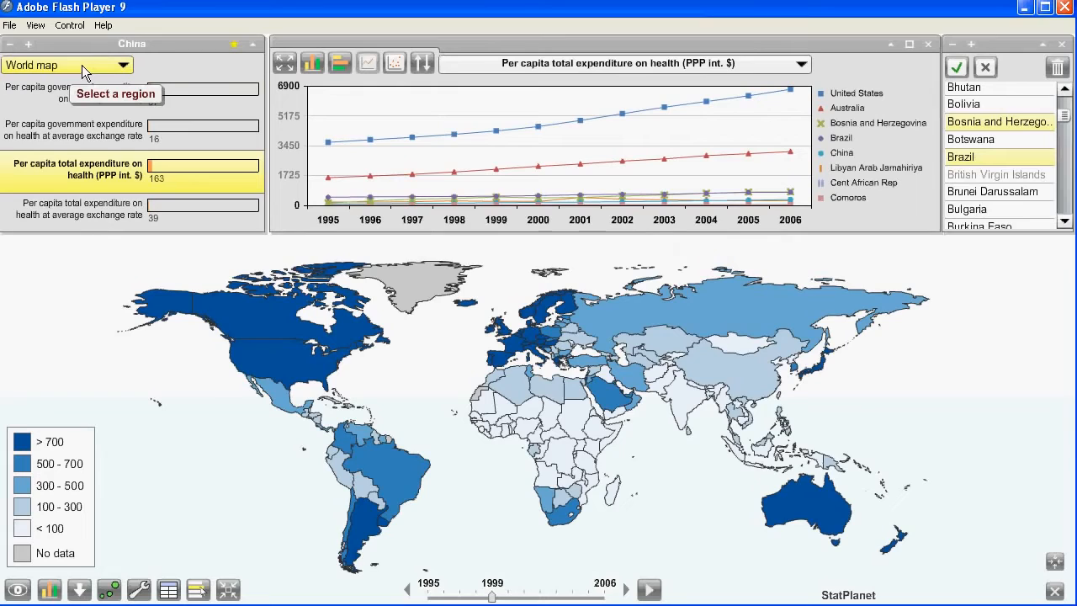
Step: Limit the map to the Africa region and plot Niger, Sudan, Dem. Rep. of Congo, Angola and Mauritania in the line chart
{"action": "left_click", "coordinate": [31, 67]}
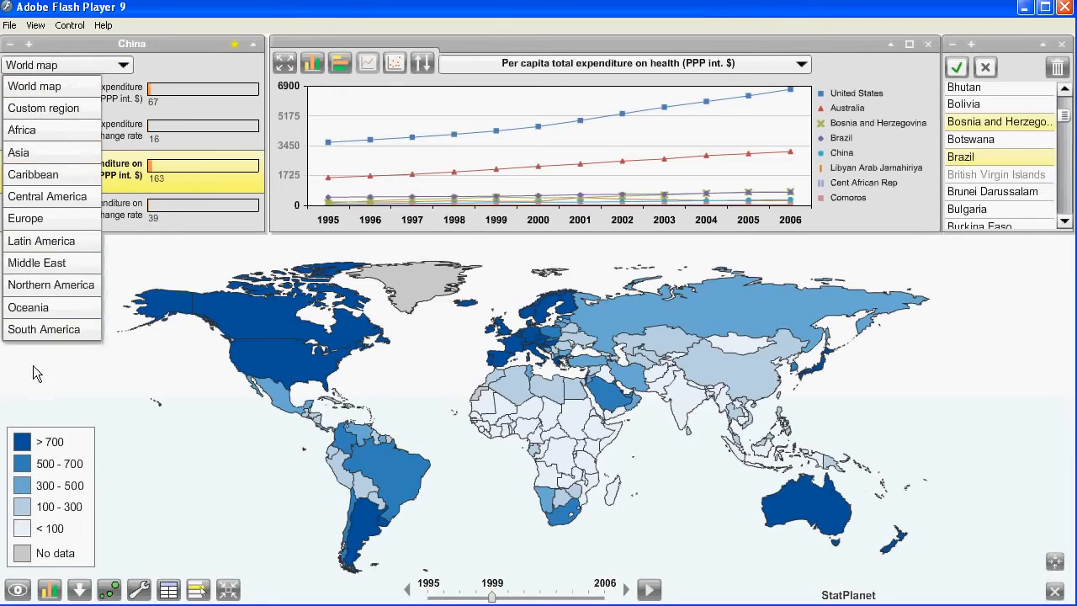
{"action": "left_click", "coordinate": [31, 131]}
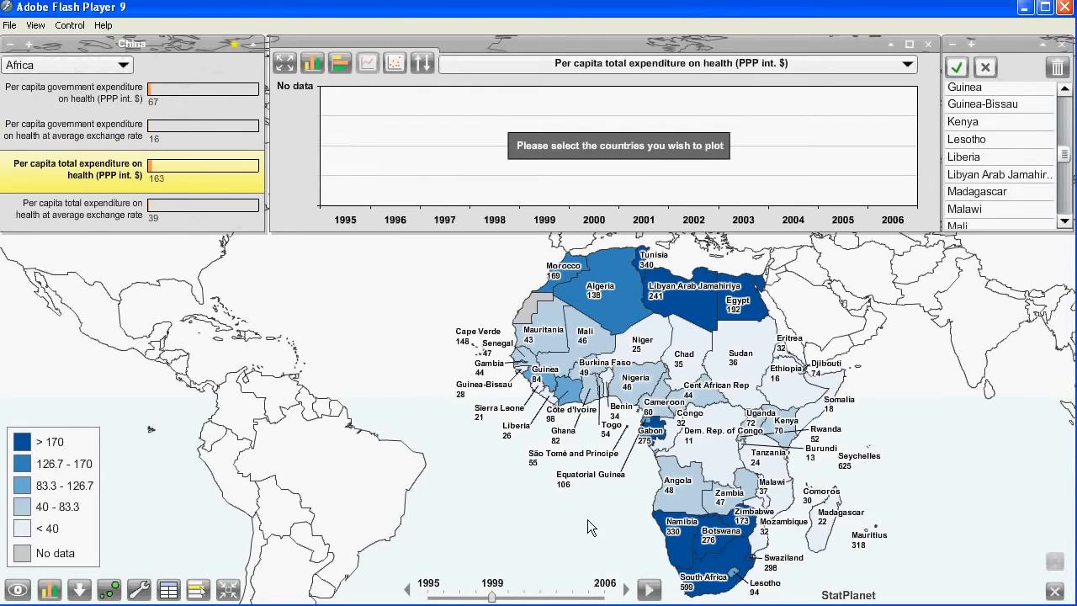
{"action": "left_click", "coordinate": [663, 354]}
{"action": "left_click", "coordinate": [726, 346]}
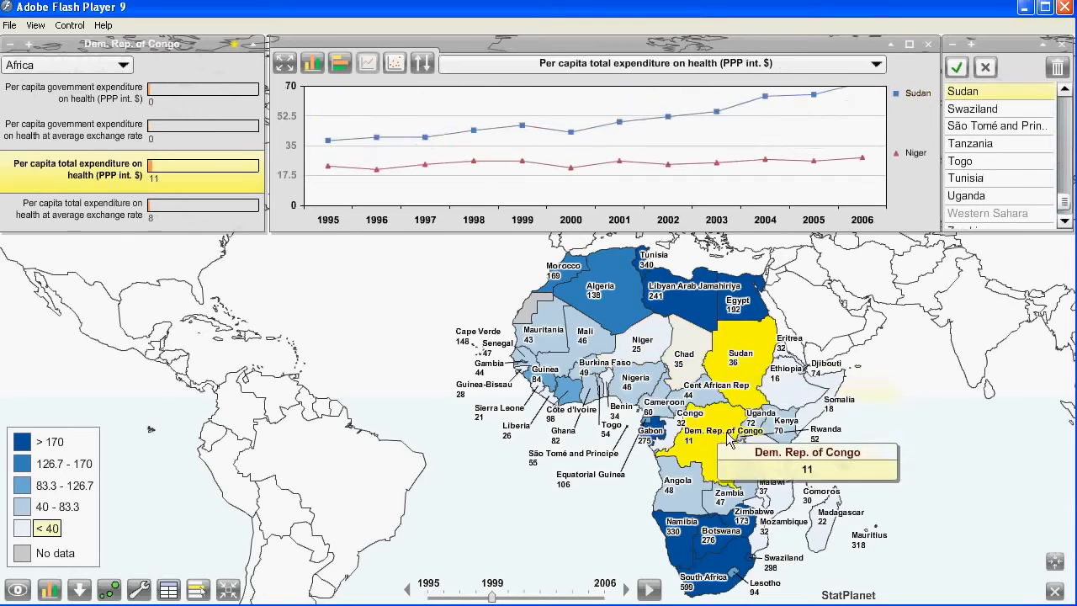
{"action": "left_click", "coordinate": [722, 446]}
{"action": "left_click", "coordinate": [665, 469]}
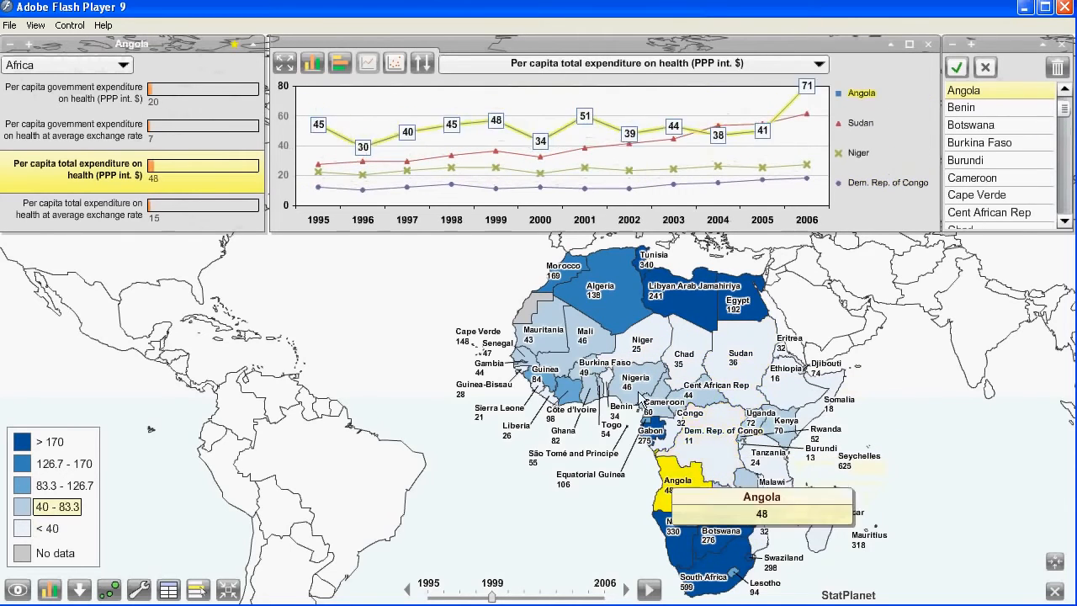
{"action": "left_click", "coordinate": [558, 340]}
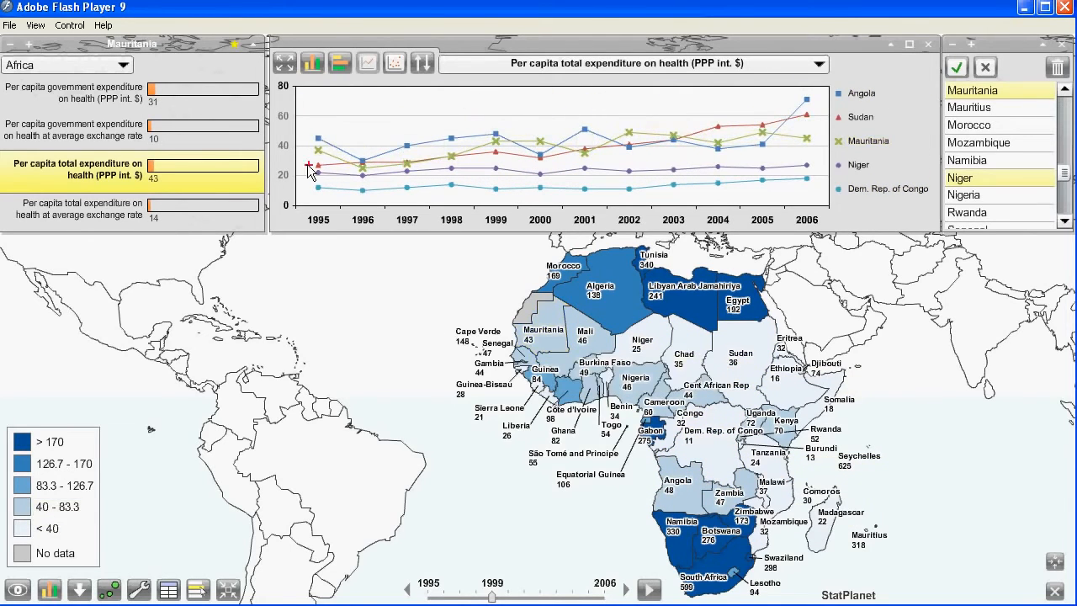
Step: Maximise the graph and create a scatter plot with per capita total expenditure on health at average exchange rate (US$) on the y-axis
{"action": "mouse_move", "coordinate": [285, 48]}
{"action": "left_mouse_down"}
{"action": "mouse_move", "coordinate": [269, 68]}
{"action": "mouse_move", "coordinate": [290, 80]}
{"action": "mouse_move", "coordinate": [303, 53]}
{"action": "mouse_move", "coordinate": [272, 52]}
{"action": "mouse_move", "coordinate": [286, 69]}
{"action": "left_mouse_up"}
{"action": "left_click", "coordinate": [284, 67]}
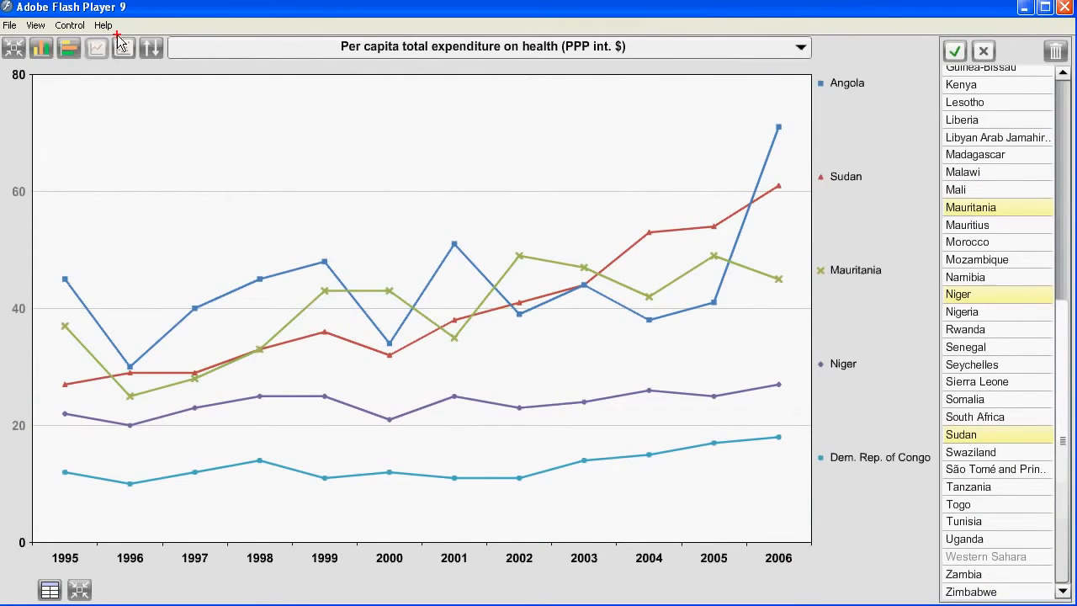
{"action": "mouse_move", "coordinate": [117, 37]}
{"action": "left_mouse_down"}
{"action": "mouse_move", "coordinate": [111, 56]}
{"action": "mouse_move", "coordinate": [124, 68]}
{"action": "mouse_move", "coordinate": [138, 46]}
{"action": "mouse_move", "coordinate": [117, 39]}
{"action": "left_mouse_up"}
{"action": "left_click", "coordinate": [124, 50]}
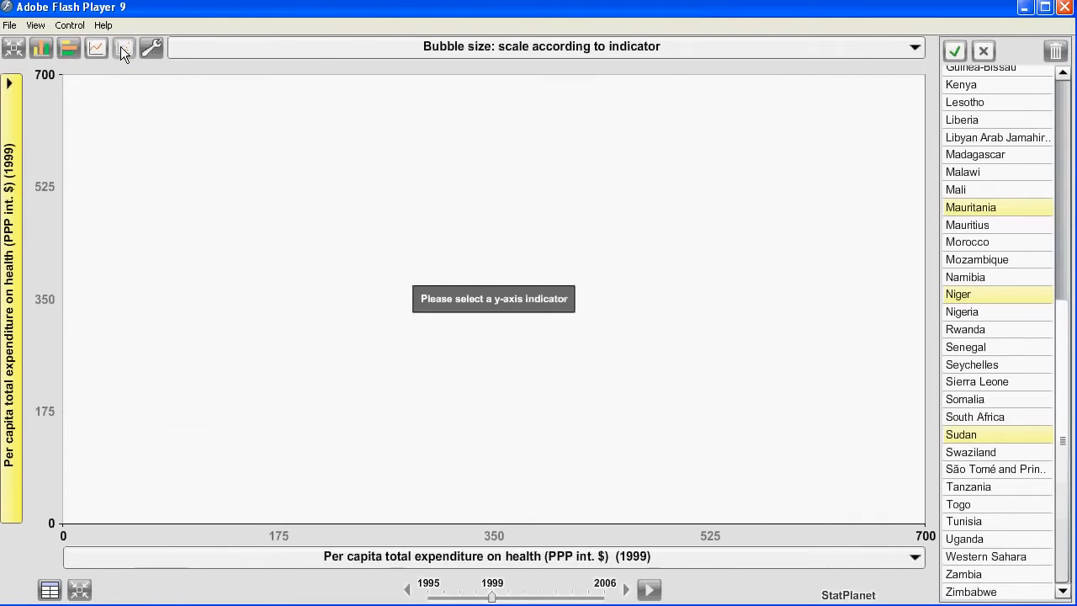
{"action": "left_click", "coordinate": [13, 175]}
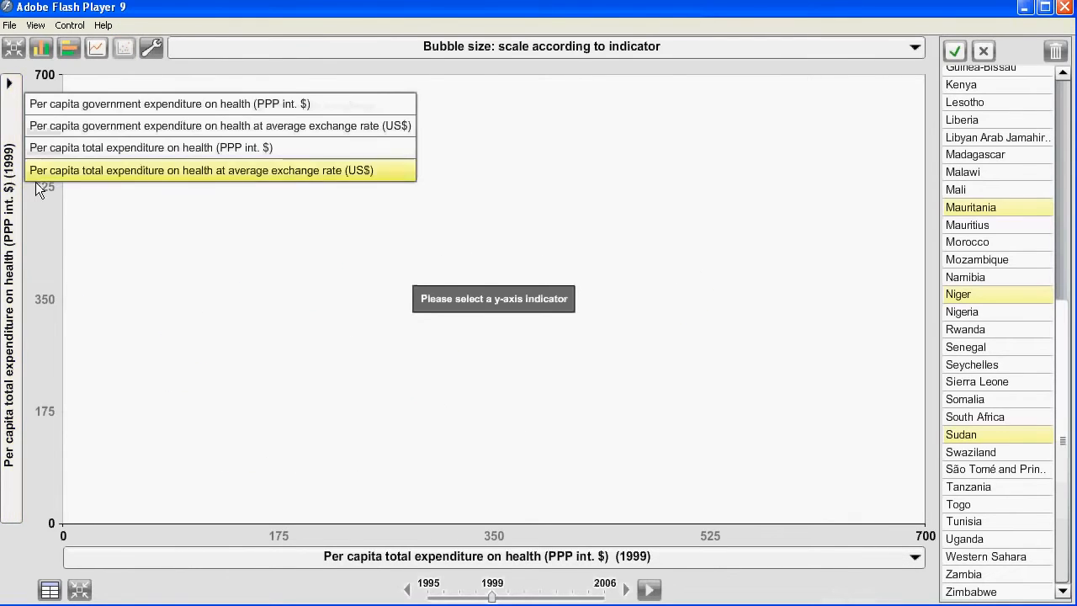
{"action": "left_click", "coordinate": [78, 170]}
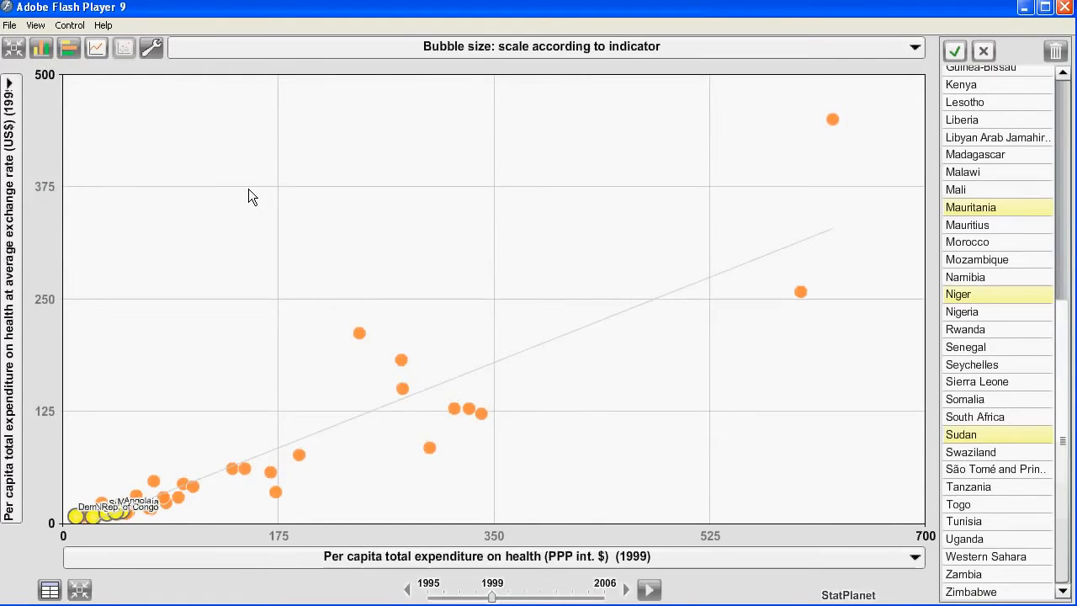
Step: Switch to the World_Map folder in Windows Explorer and open its Web folder
{"action": "key", "text": "alt+Tab"}
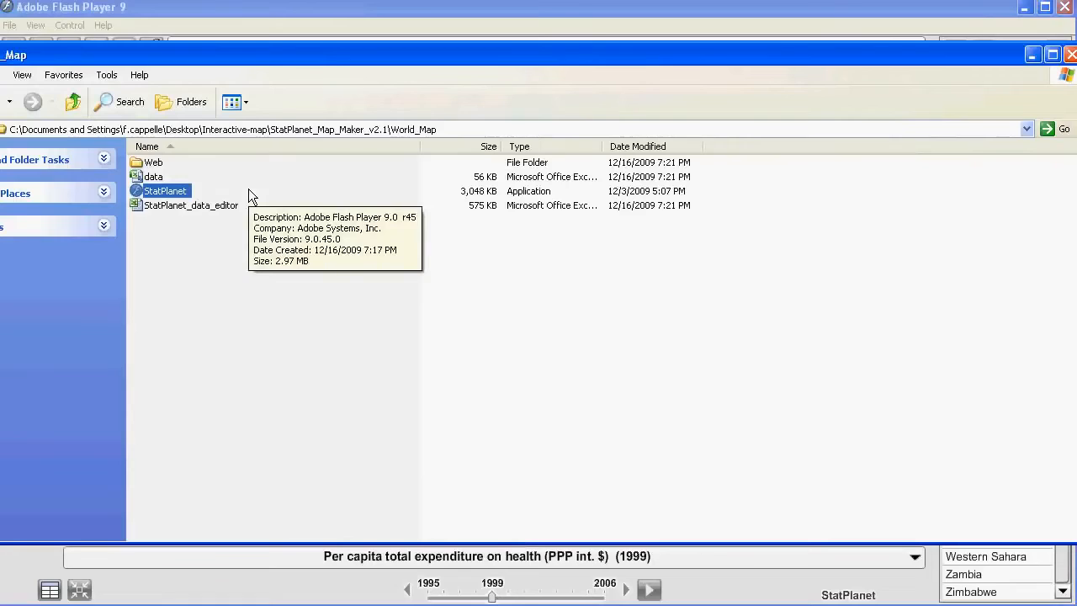
{"action": "left_click", "coordinate": [153, 165]}
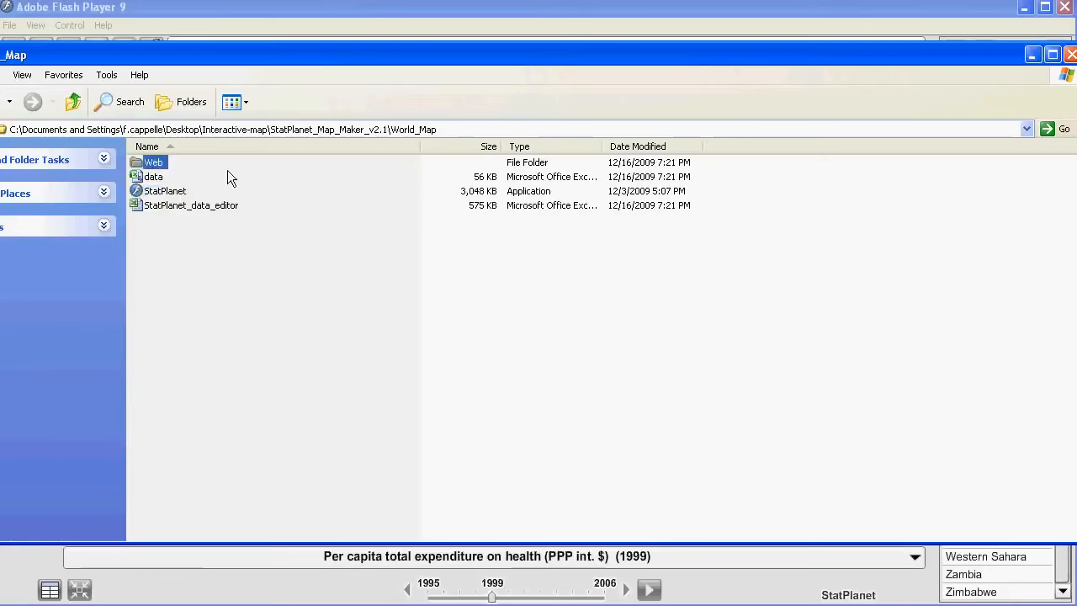
{"action": "double_click", "coordinate": [157, 167]}
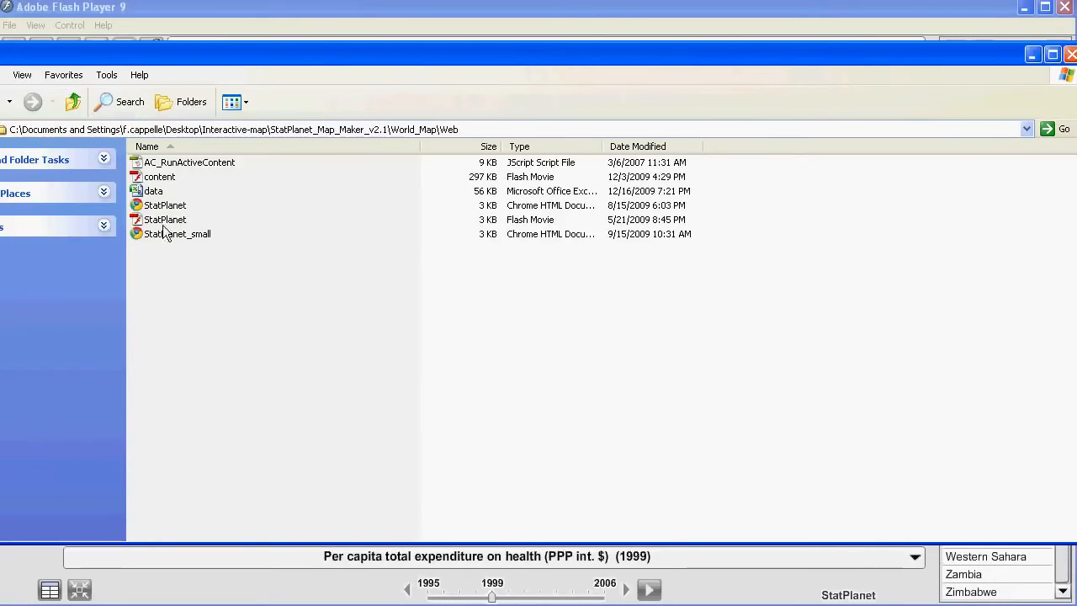
Step: Locate the data file in the Web folder and its counterpart in the parent World_Map folder
{"action": "left_click", "coordinate": [151, 194]}
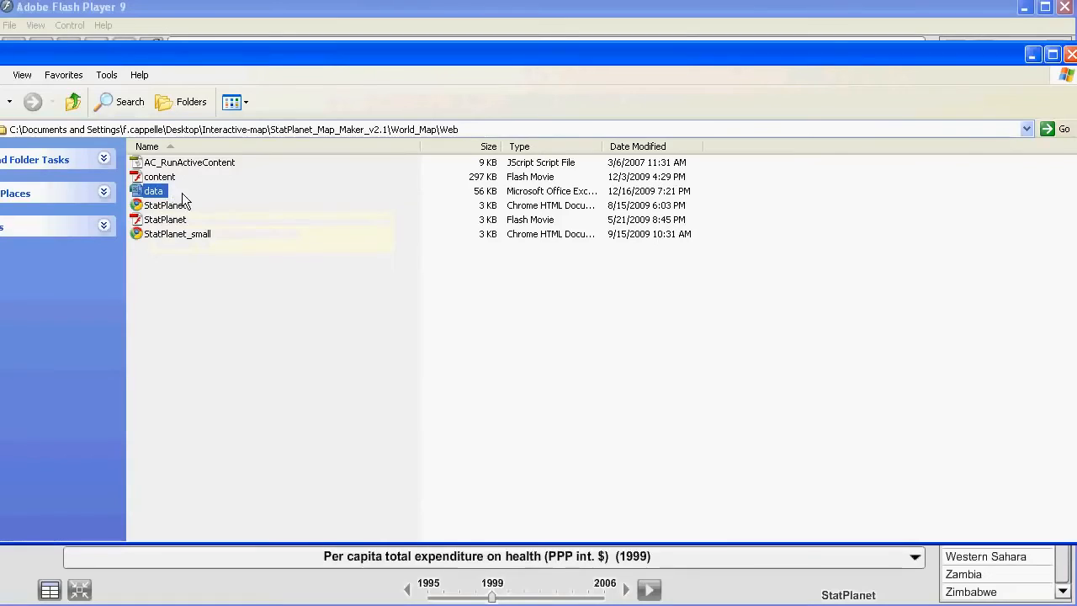
{"action": "left_click", "coordinate": [71, 102]}
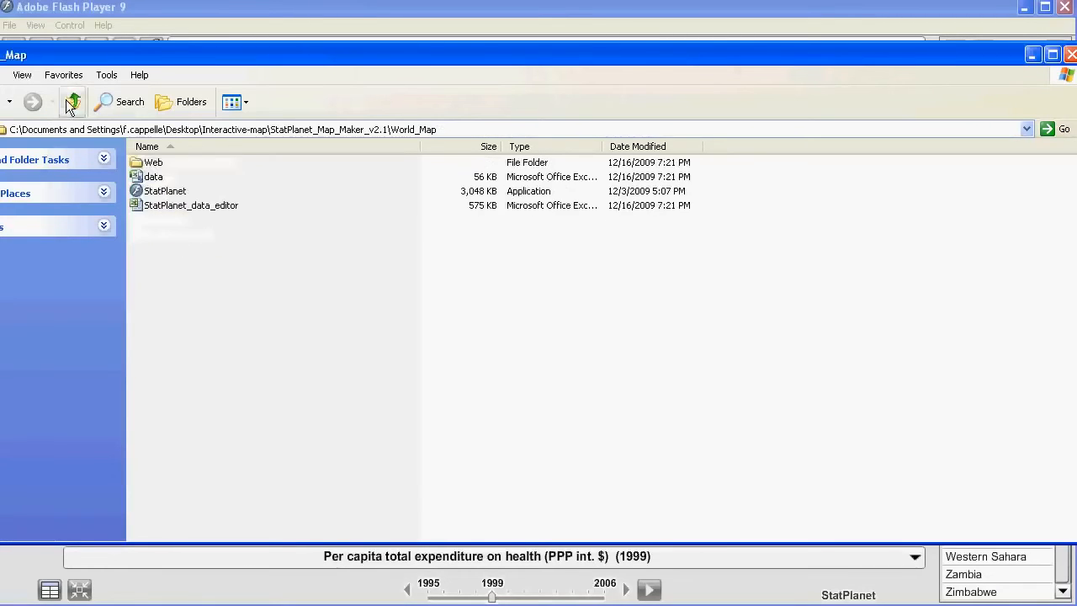
{"action": "left_click", "coordinate": [151, 178]}
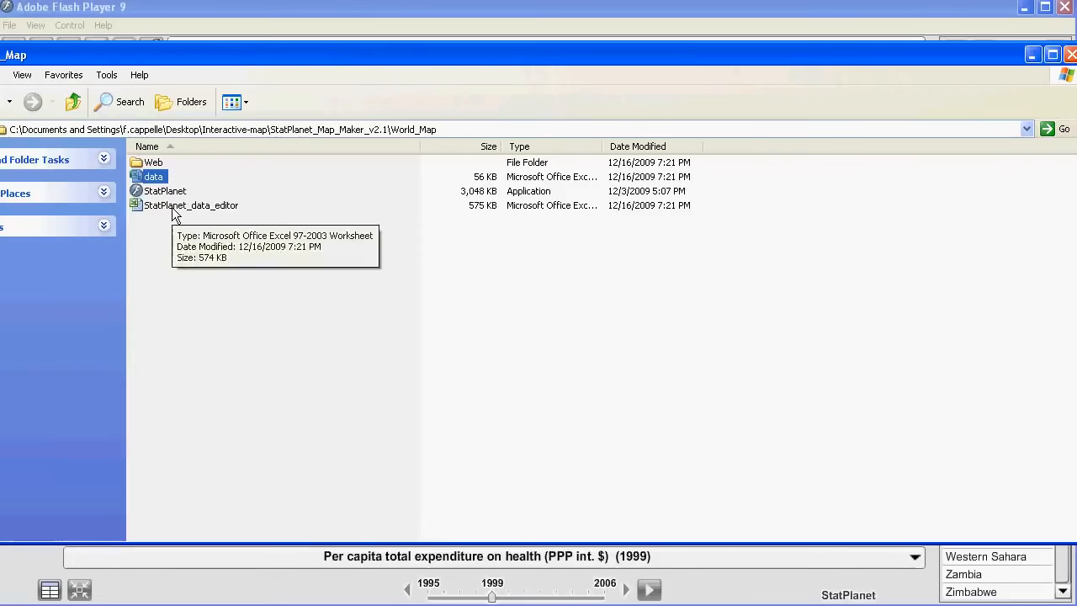
Step: Reopen the Web folder and select all the files in it for web publishing
{"action": "left_click", "coordinate": [151, 163]}
{"action": "double_click", "coordinate": [151, 164]}
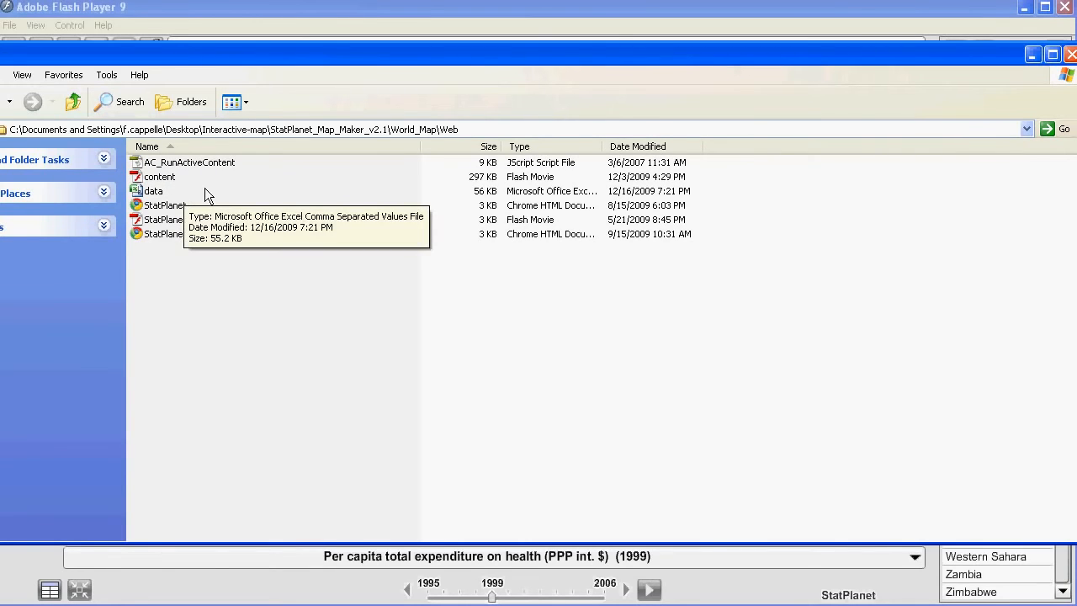
{"action": "left_click_drag", "start_coordinate": [289, 286], "coordinate": [120, 157]}
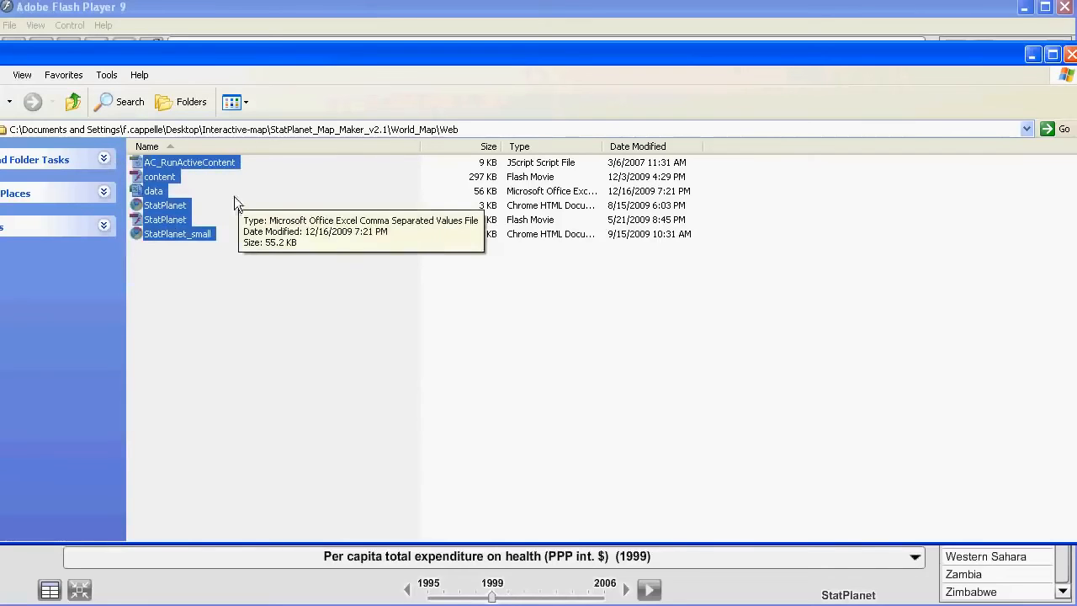
Step: Preview the StatPlanet HTML page in the browser, enlarge its world map, and close the browser window
{"action": "left_click", "coordinate": [169, 208]}
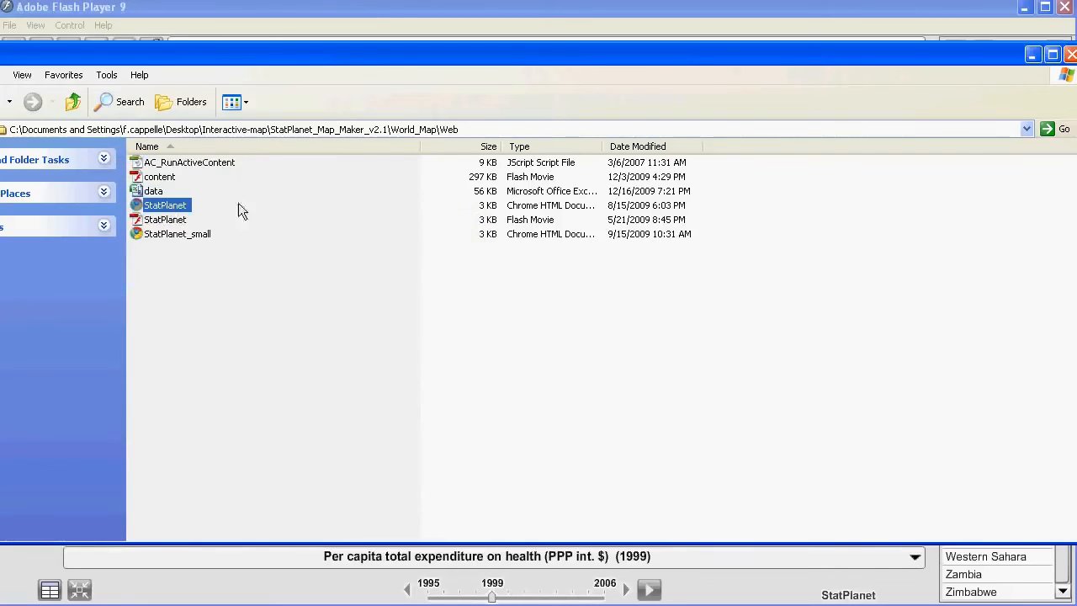
{"action": "double_click", "coordinate": [134, 211]}
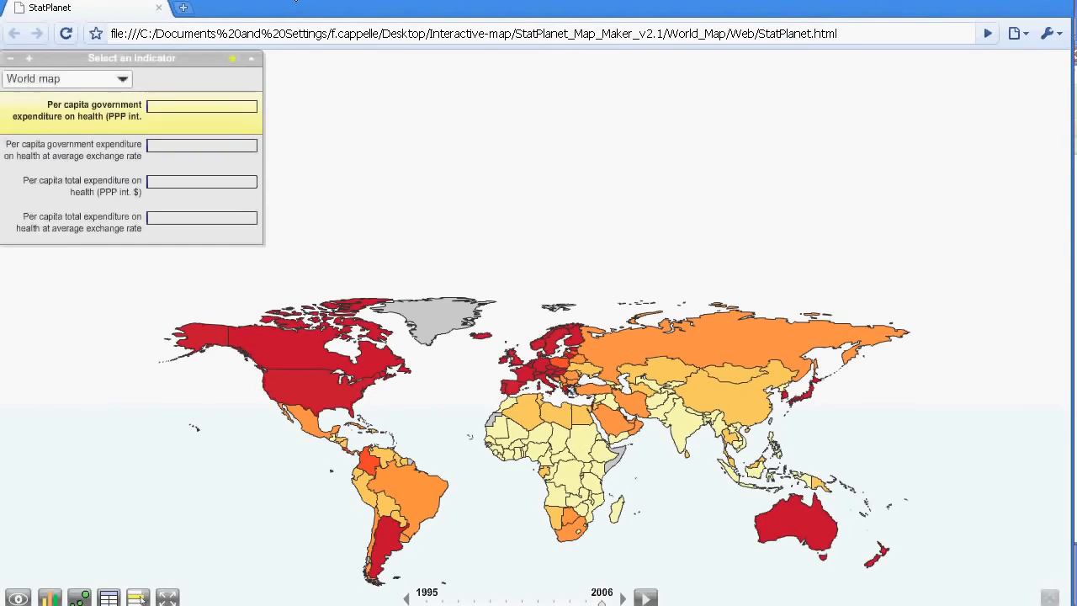
{"action": "double_click", "coordinate": [289, 6]}
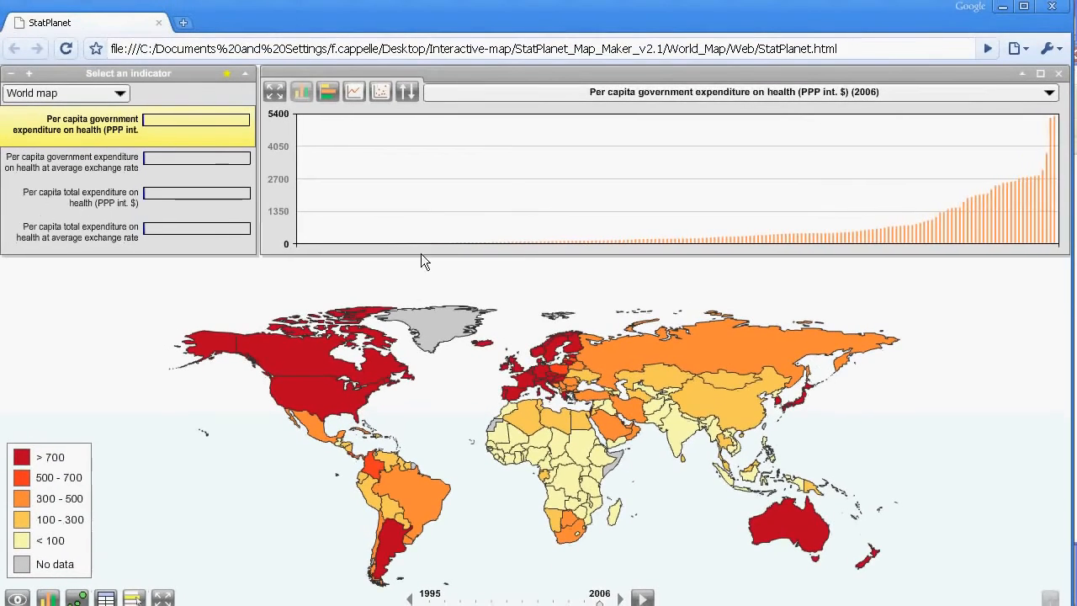
{"action": "scroll", "coordinate": [413, 381], "scroll_direction": "up", "scroll_amount": 3}
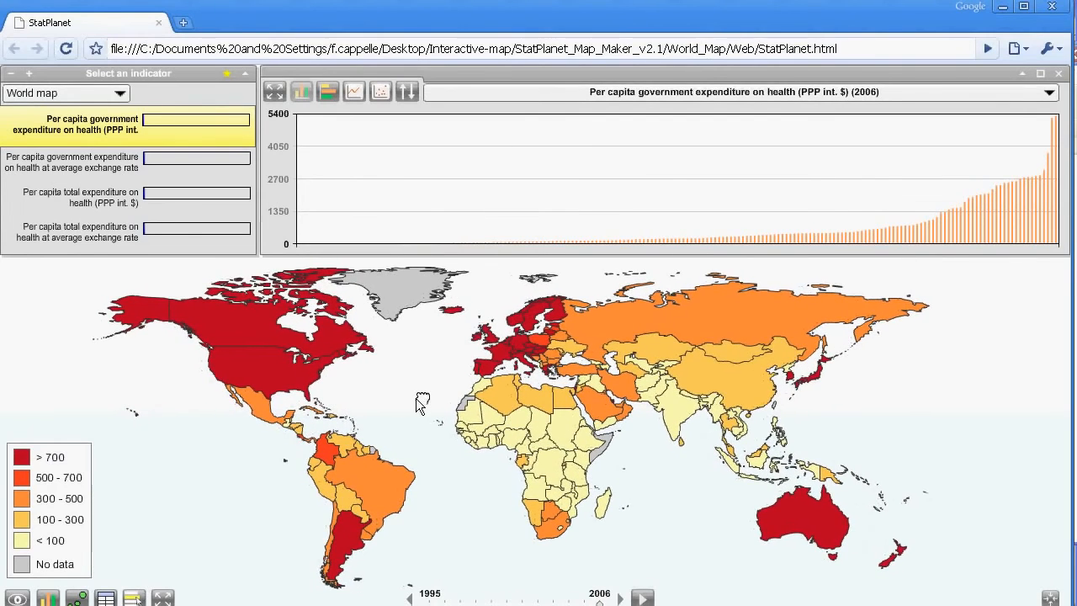
{"action": "mouse_move", "coordinate": [865, 204]}
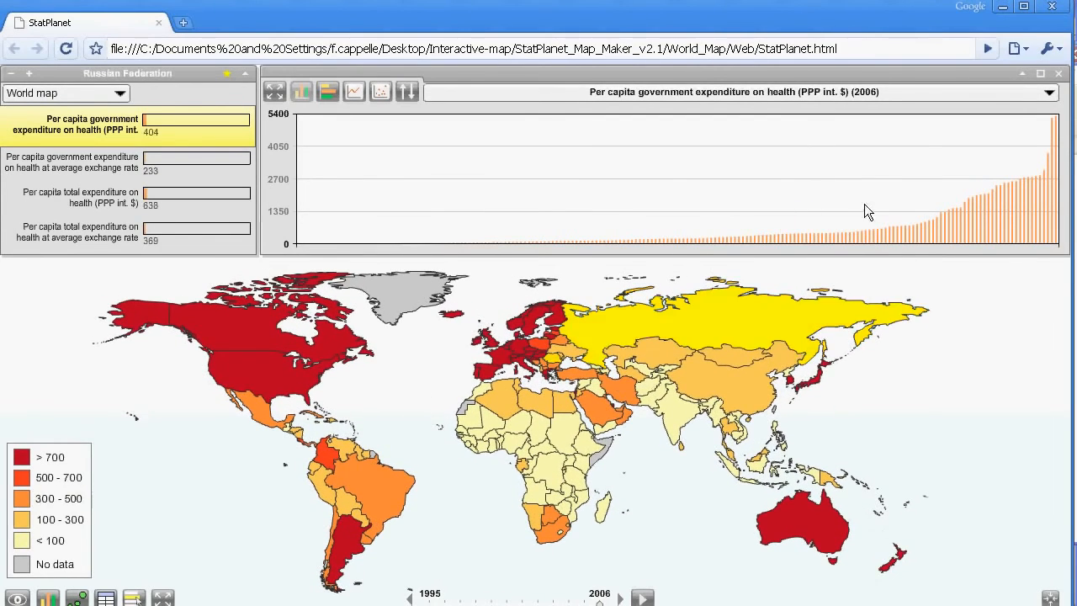
{"action": "left_click", "coordinate": [1058, 7]}
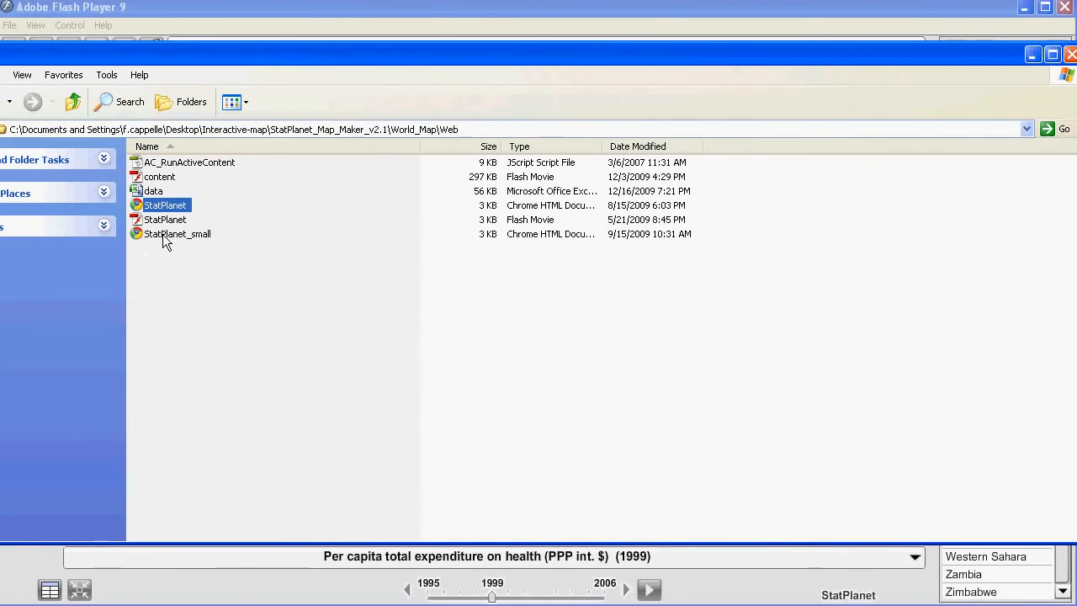
Step: Open the StatPlanet_small HTML page from the Web folder in the browser
{"action": "left_click", "coordinate": [167, 234]}
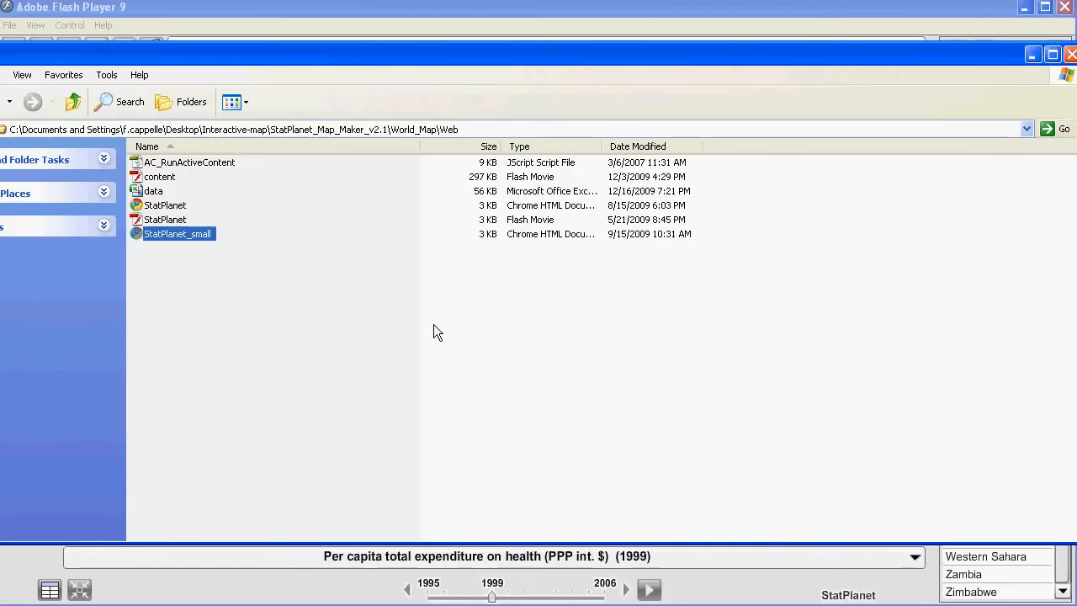
{"action": "double_click", "coordinate": [171, 234]}
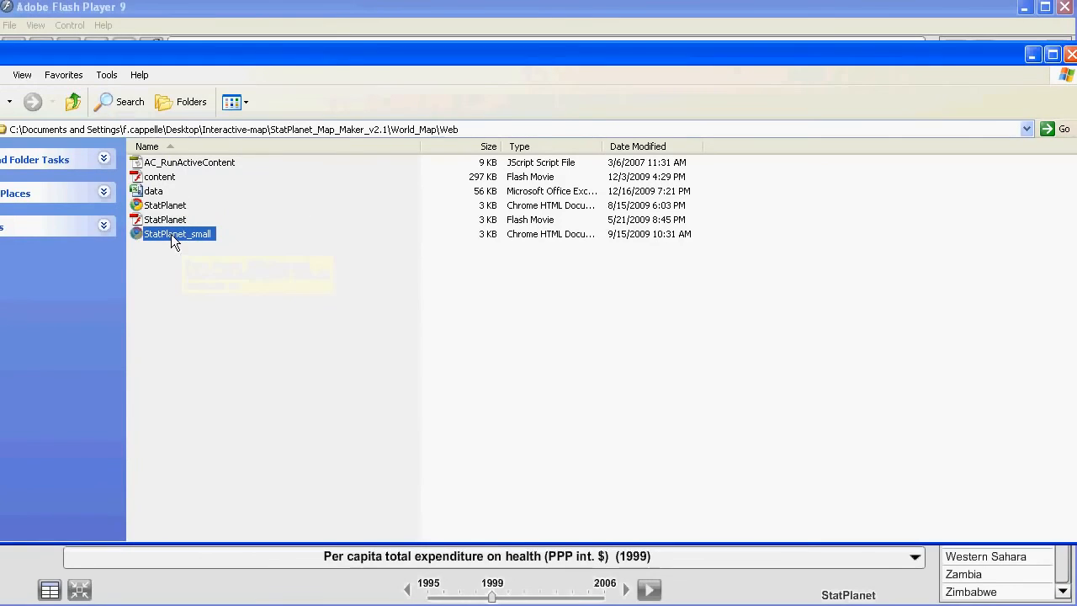